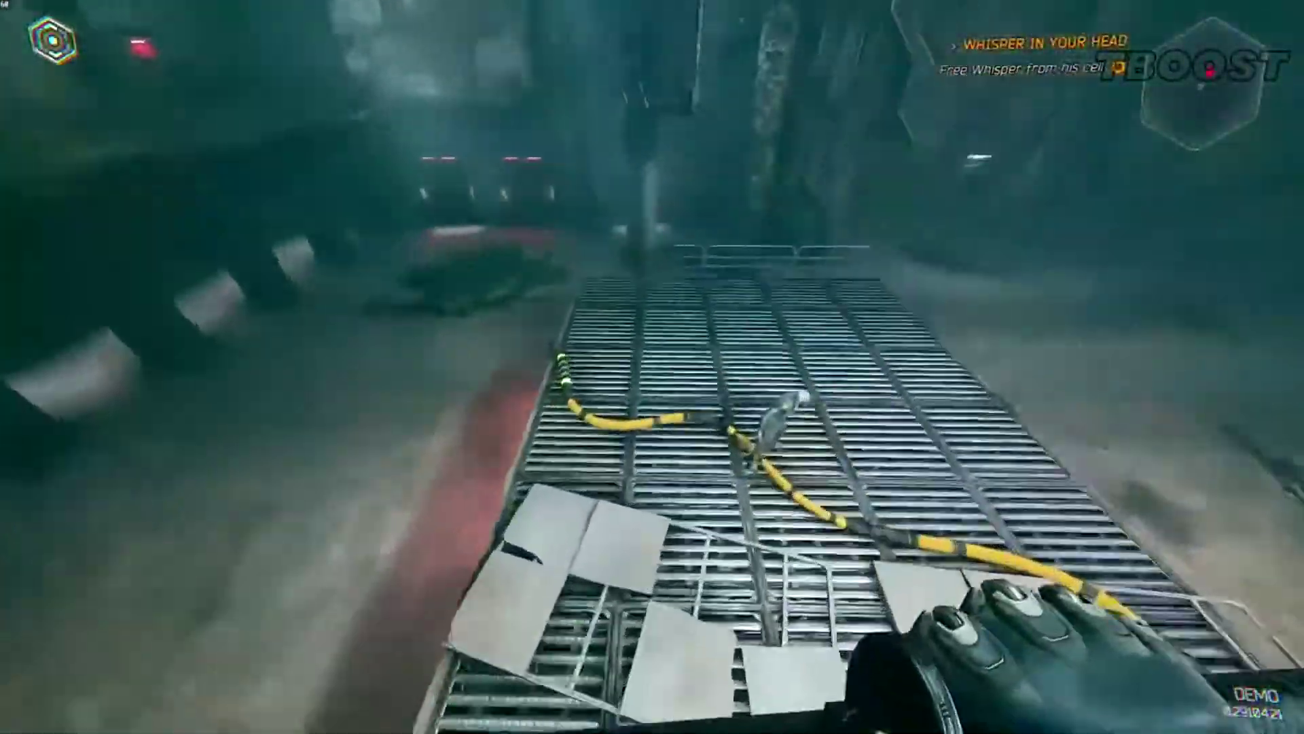
Jump down, sprint through the orange-striped and red-lit corridors and alley, and drop through the glowing hatch ring
key("space")
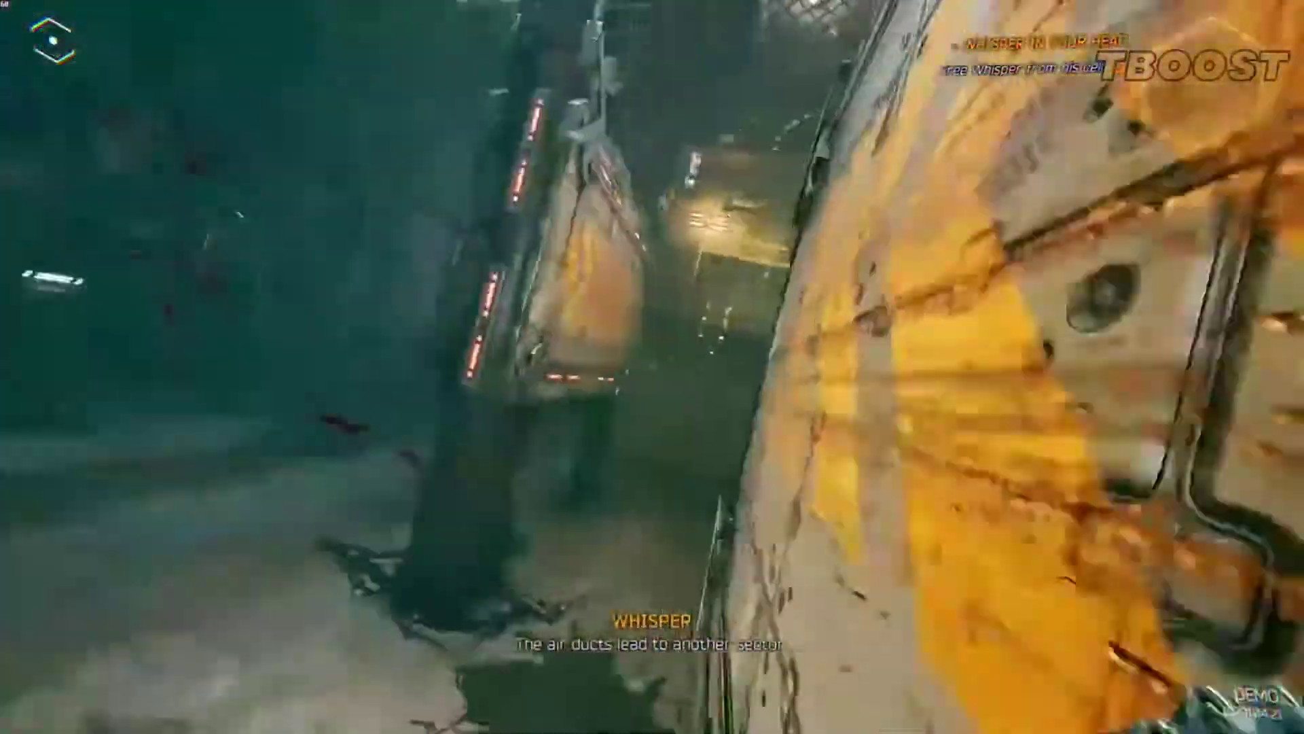
key("w")
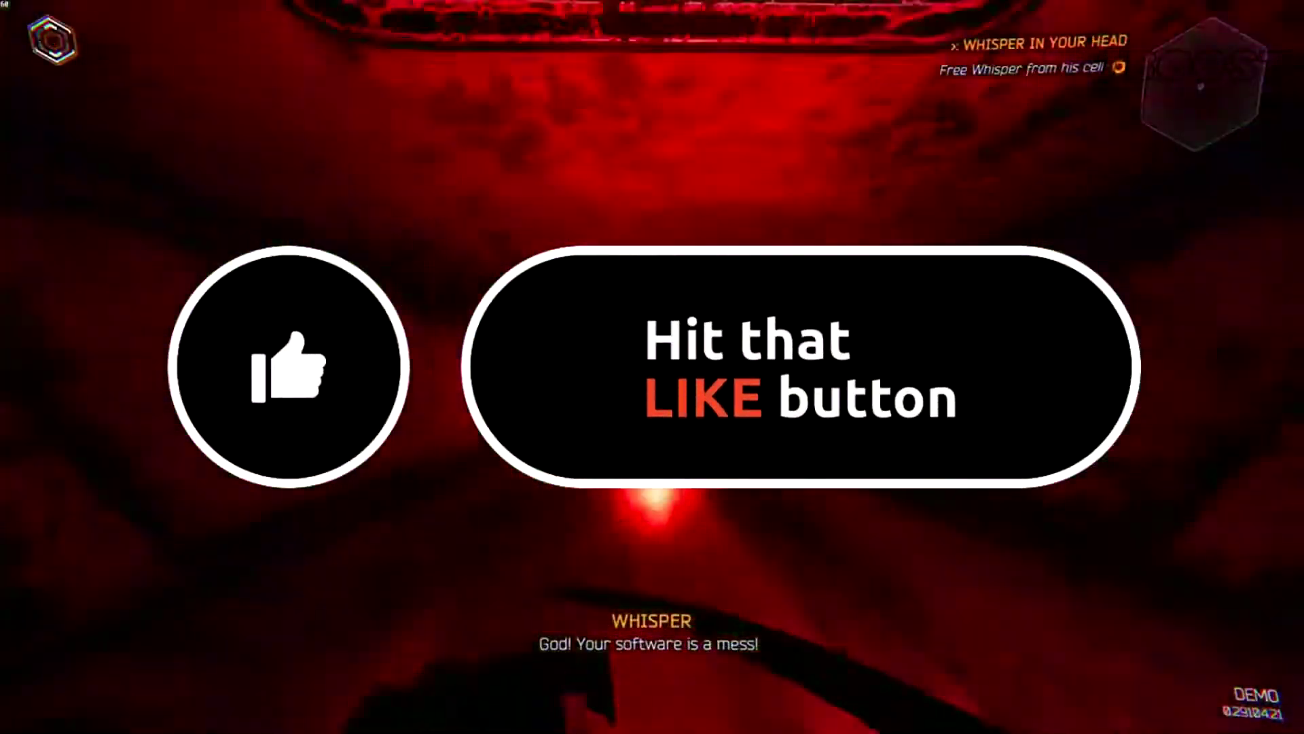
key("w")
key("w")
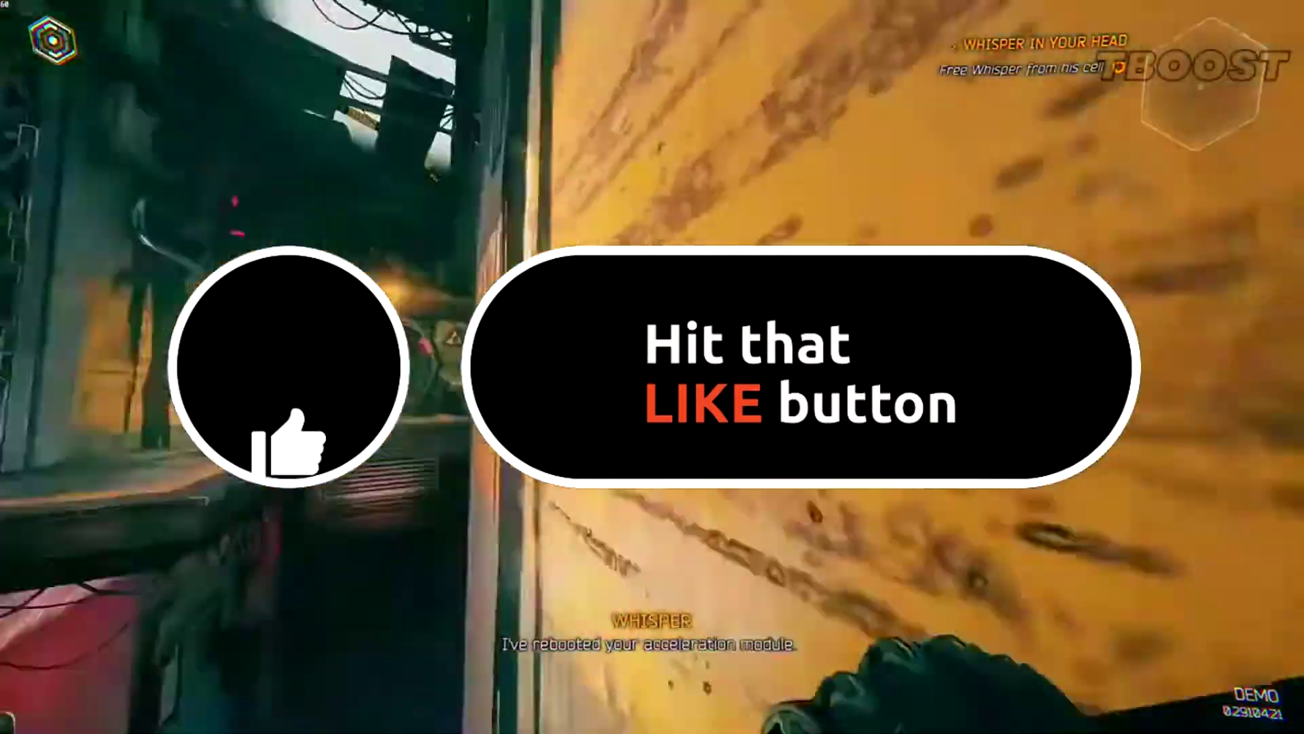
key("w")
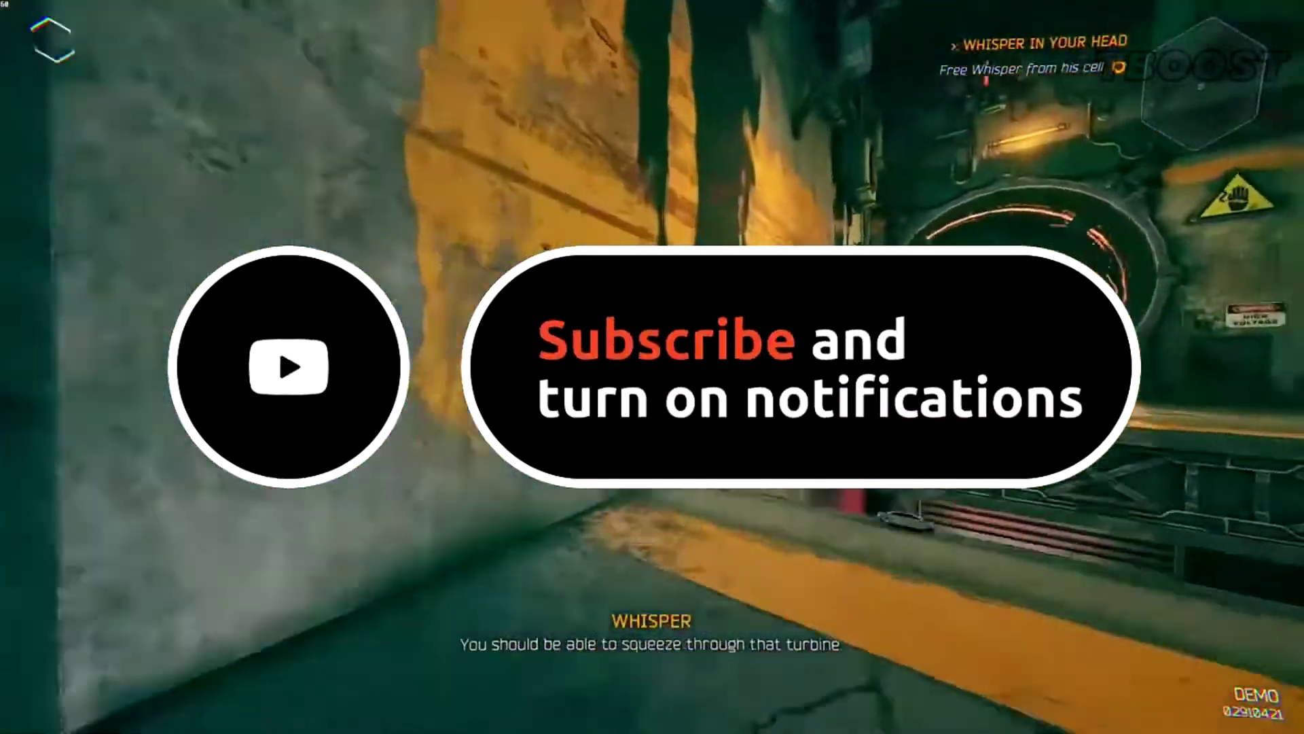
key("w")
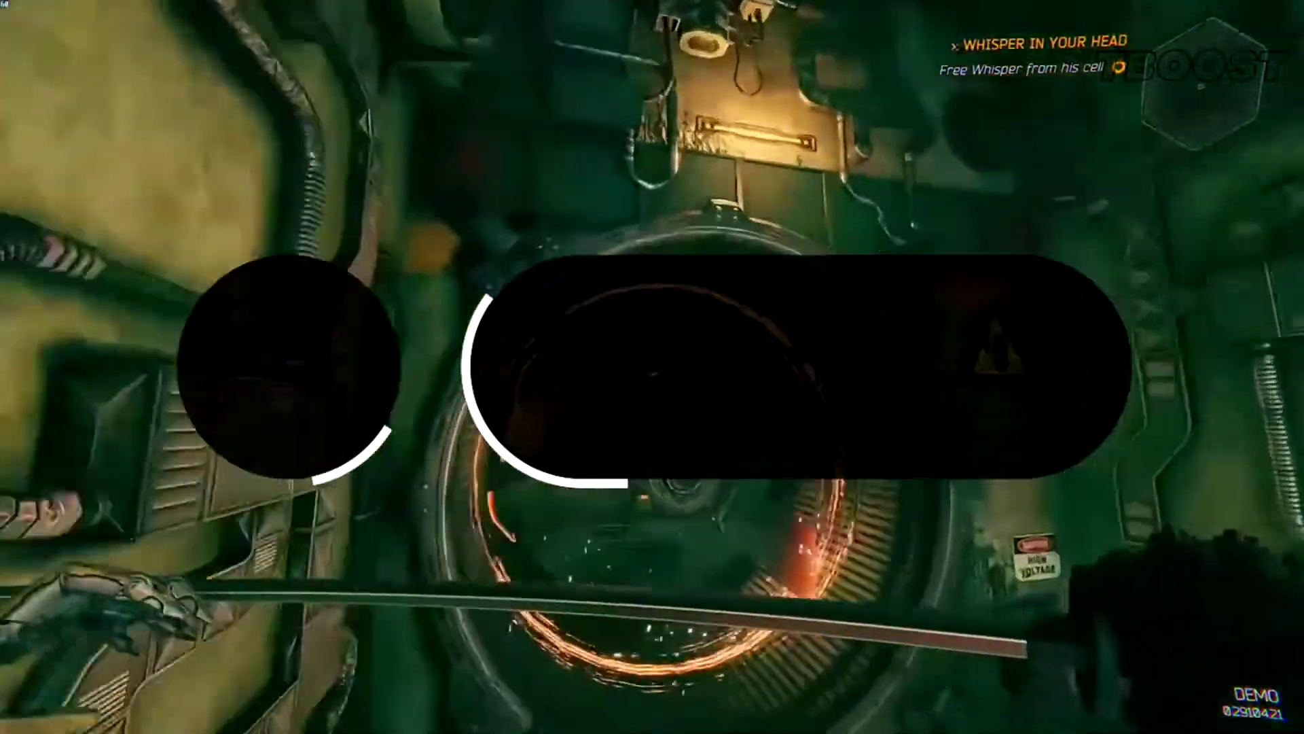
key("w")
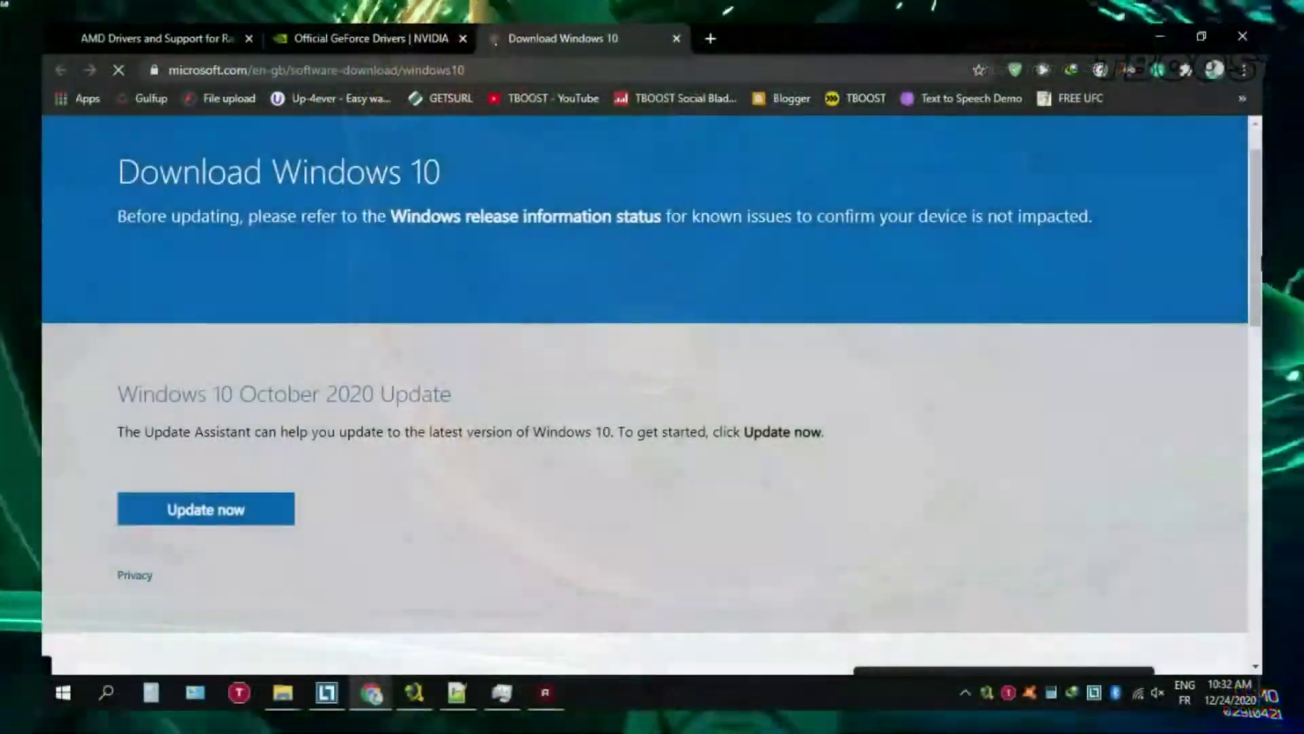
Download the Windows 10 Update Assistant file through IDM
scroll(645, 394, "down", 4)
scroll(778, 311, "up", 4)
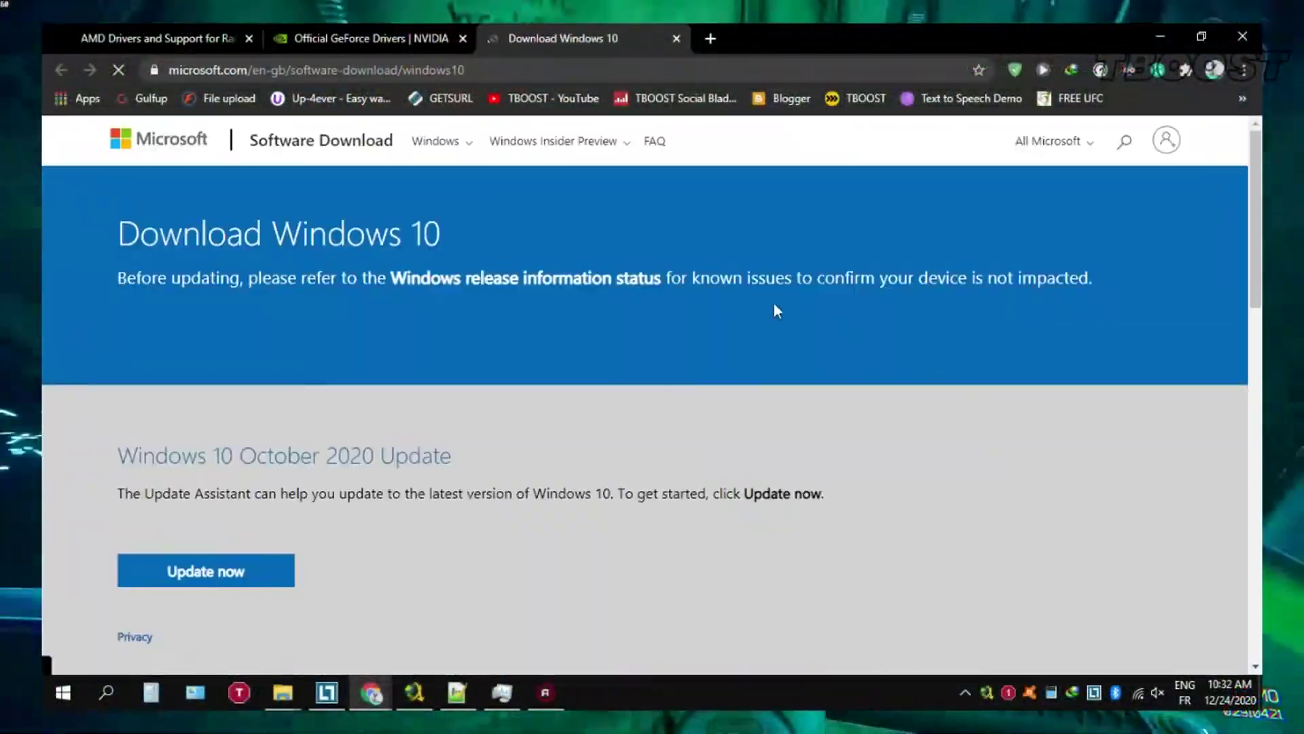
scroll(751, 314, "down", 5)
scroll(302, 351, "up", 2)
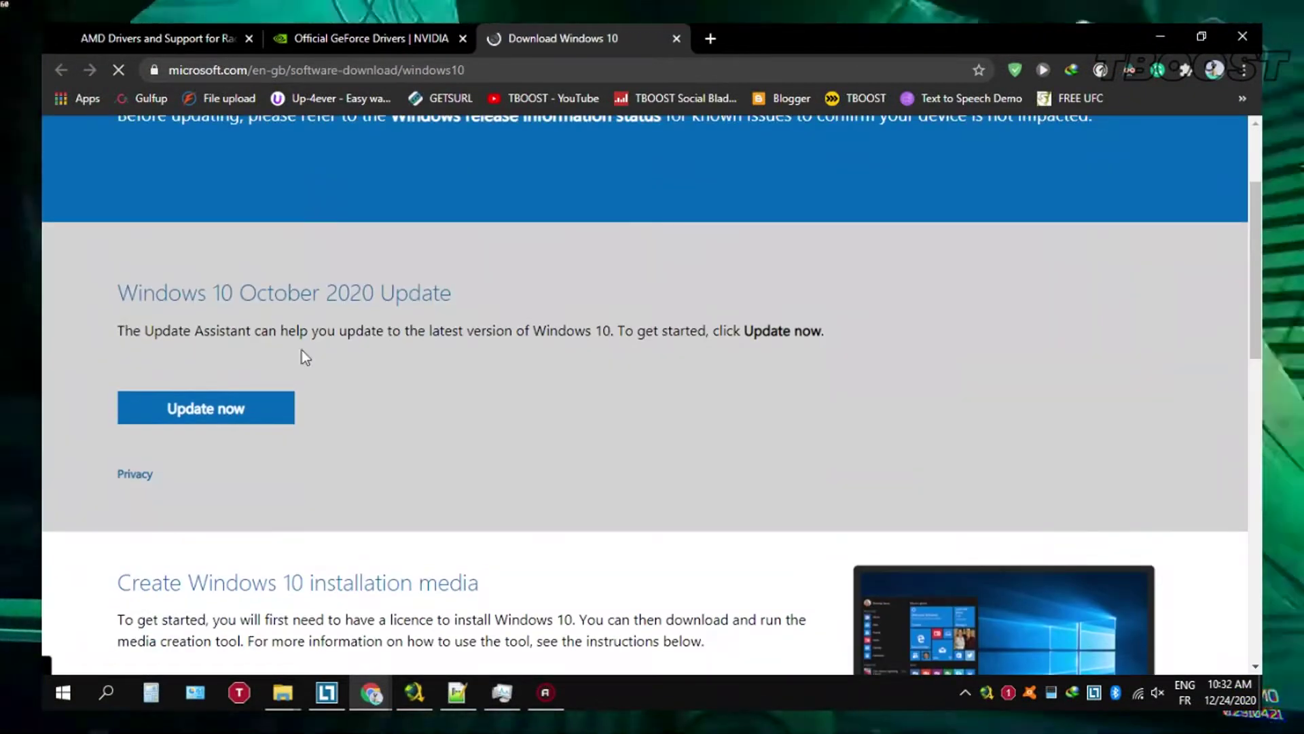
left_click(215, 415)
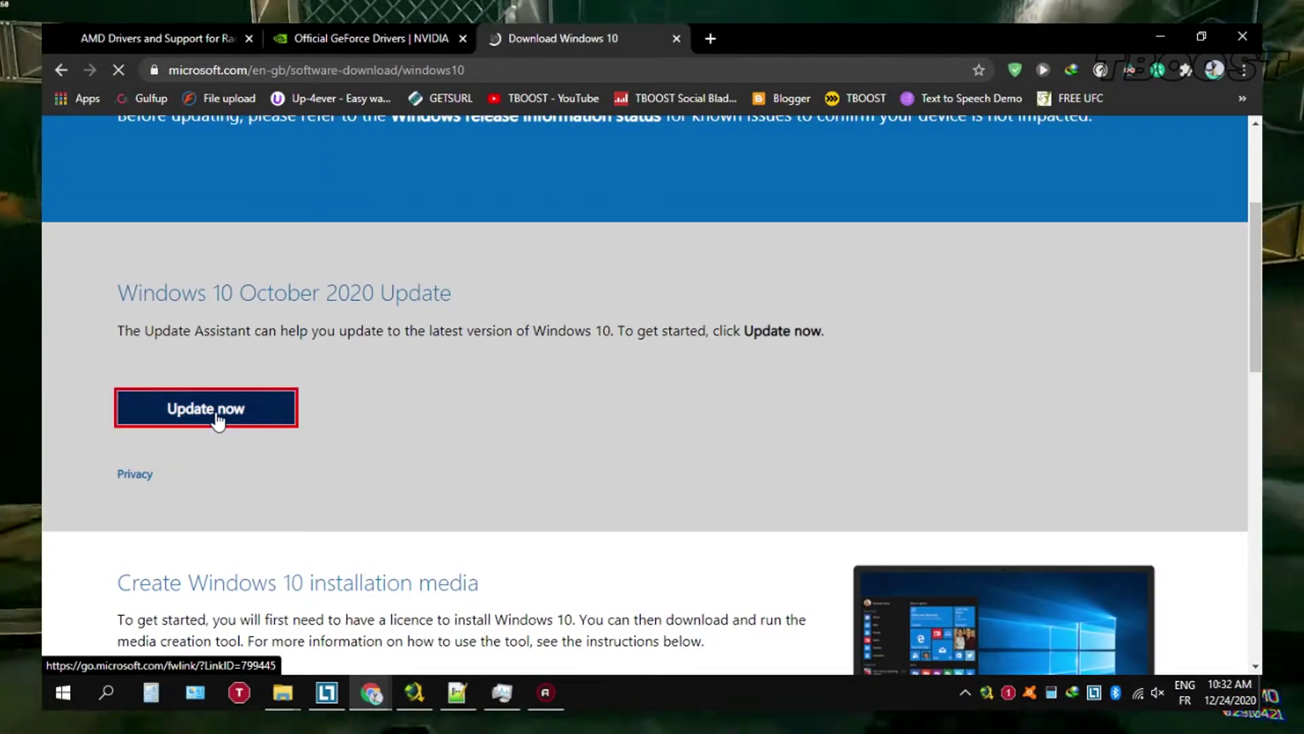
left_click(653, 436)
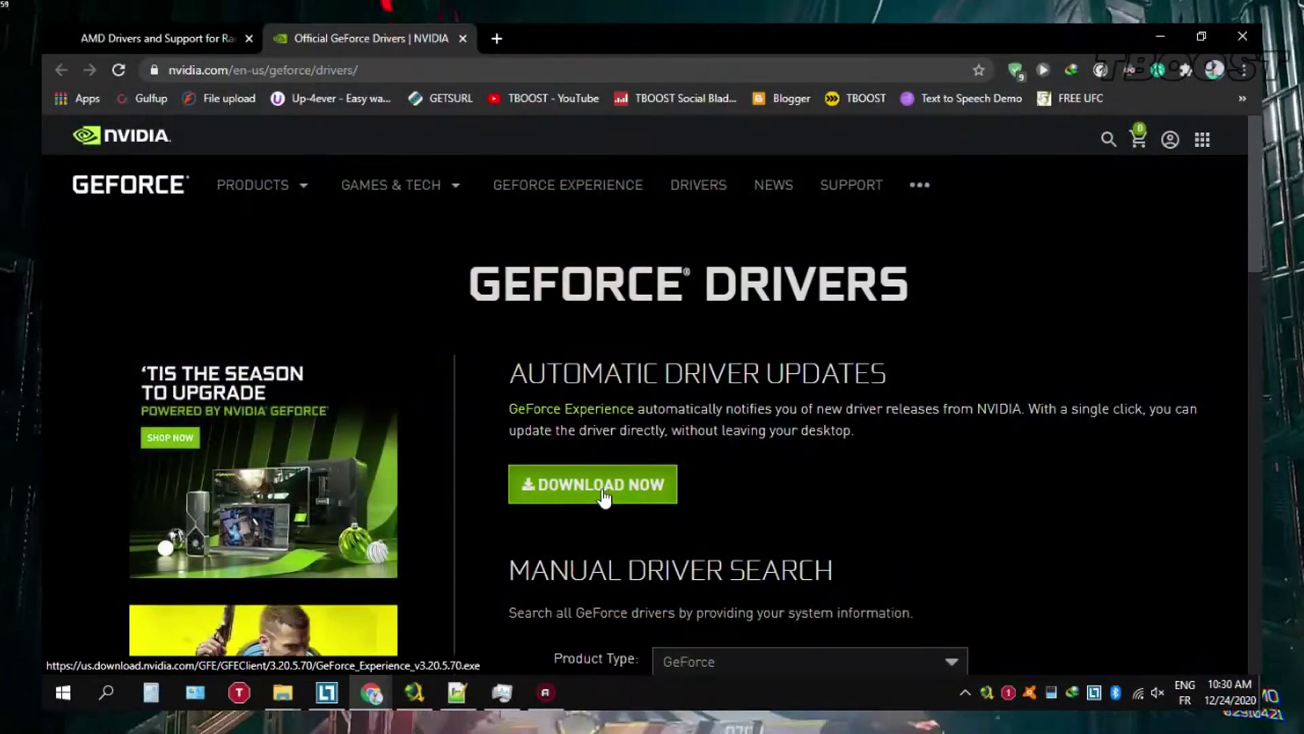
Download the GeForce Experience installer through IDM
left_click(603, 496)
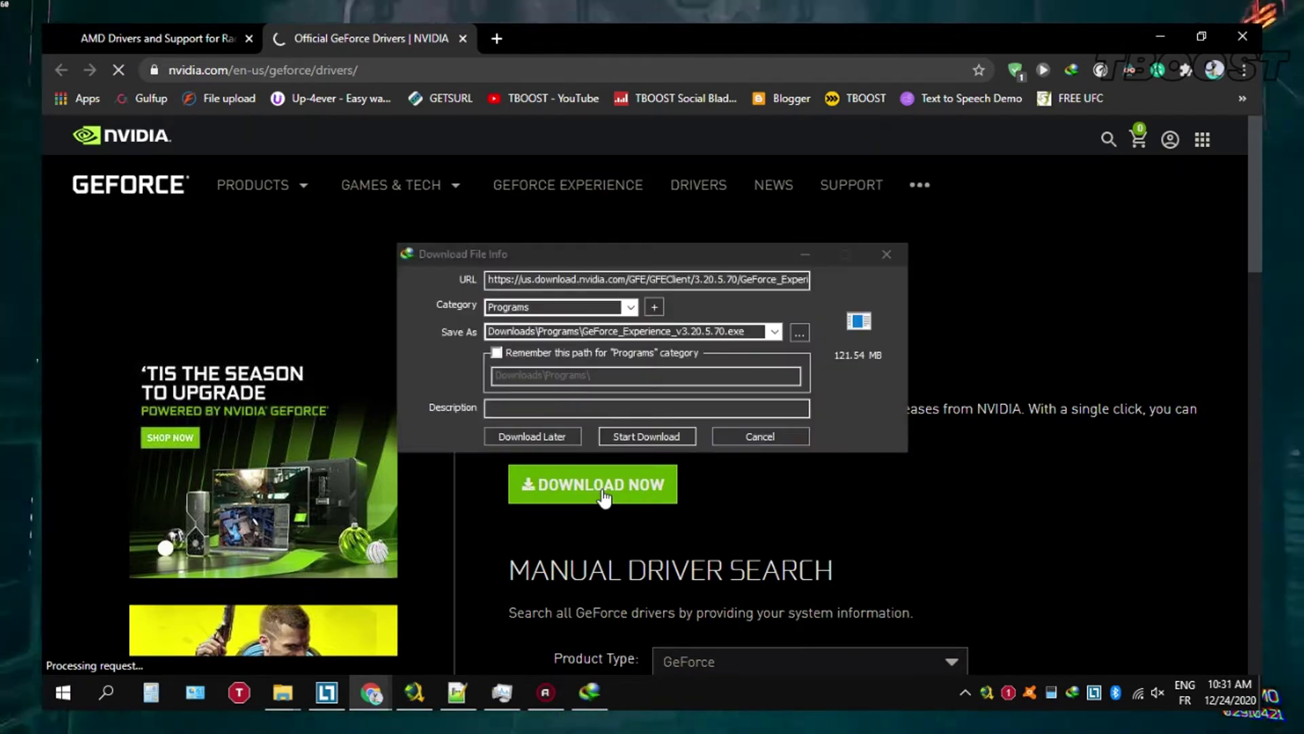
left_click(631, 439)
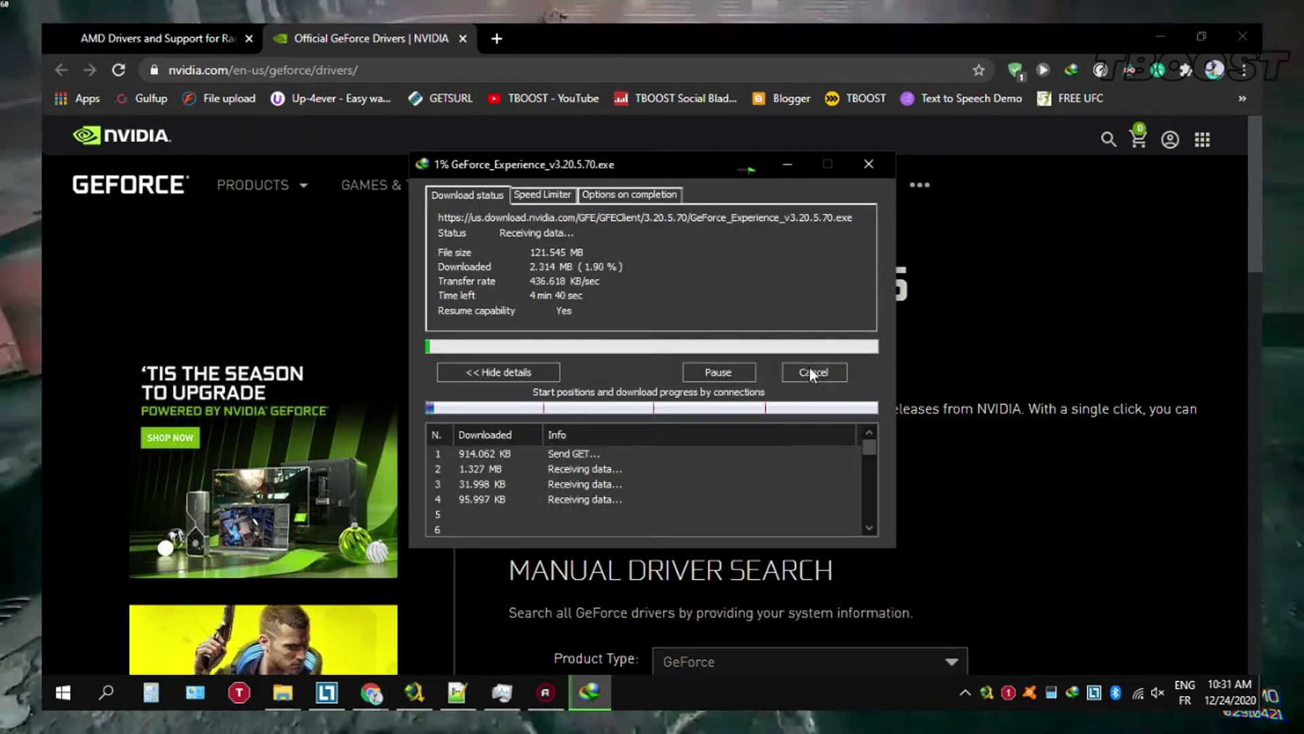
left_click(809, 370)
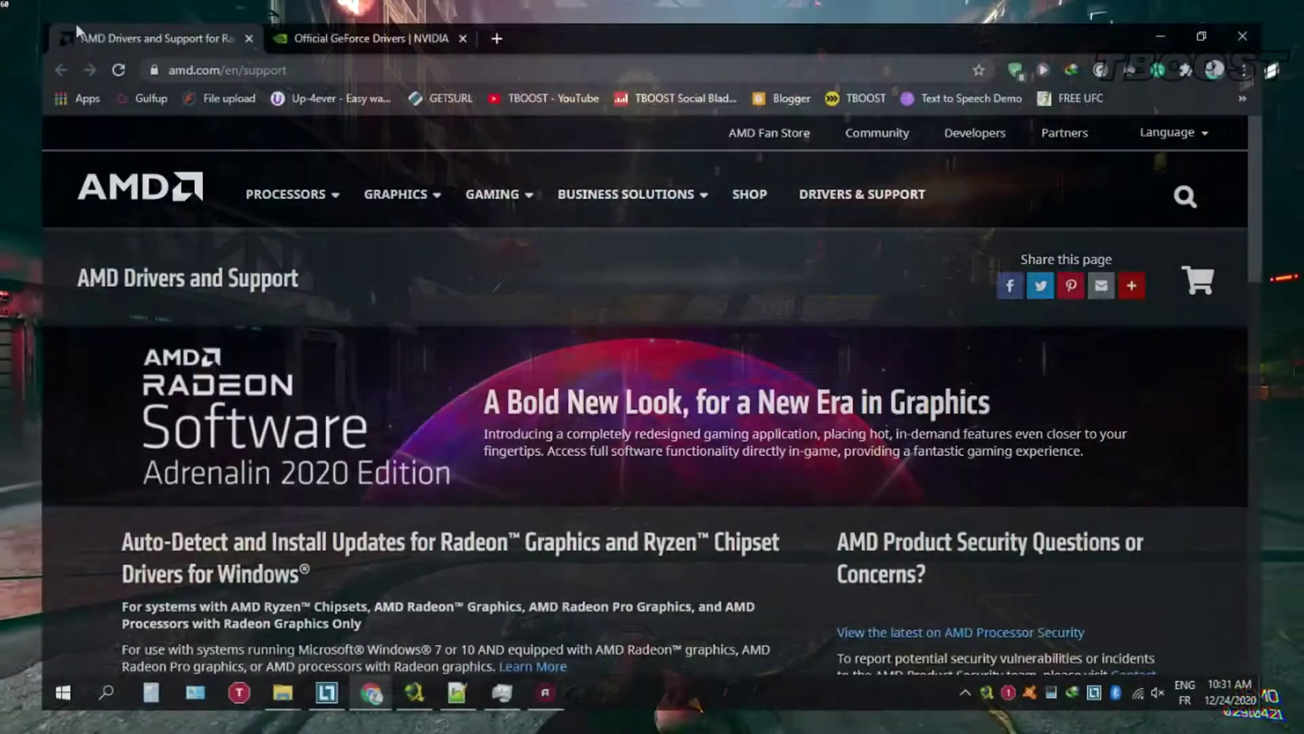
Download the AMD Radeon Software Adrenalin installer through IDM
scroll(940, 300, "down", 7)
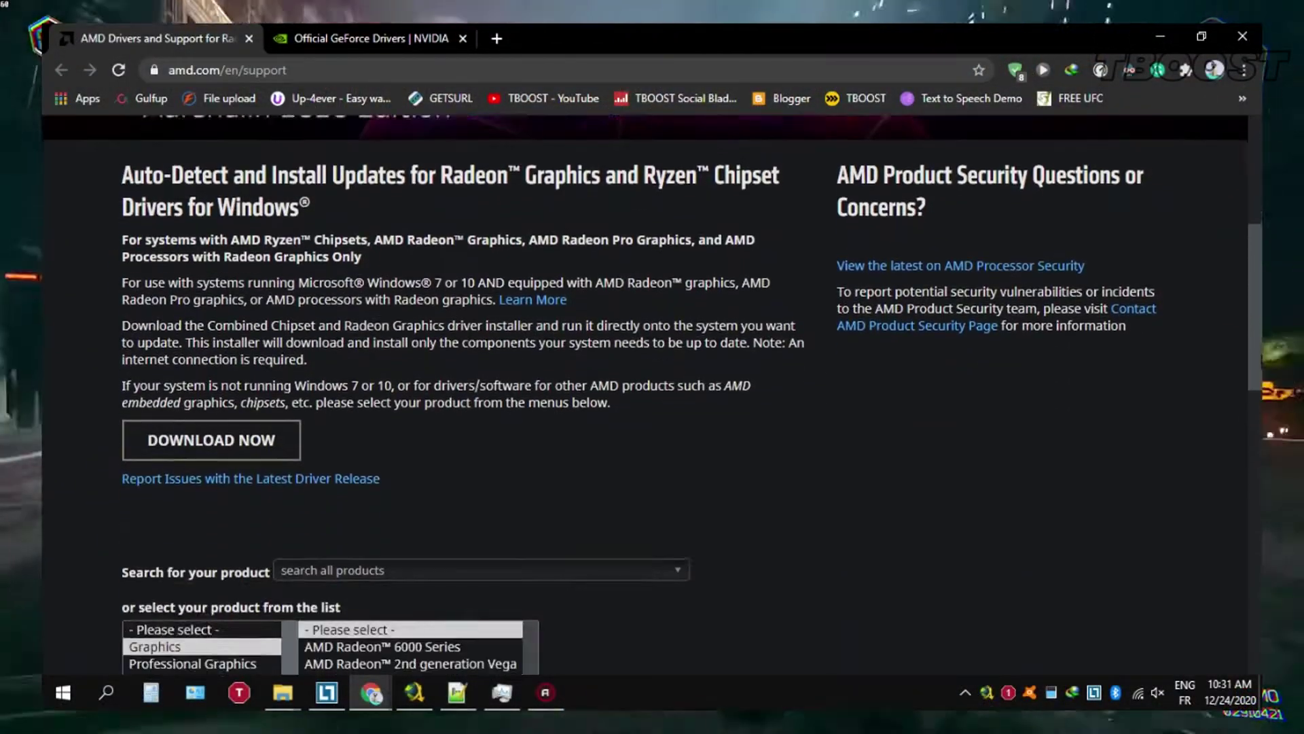
scroll(199, 337, "up", 1)
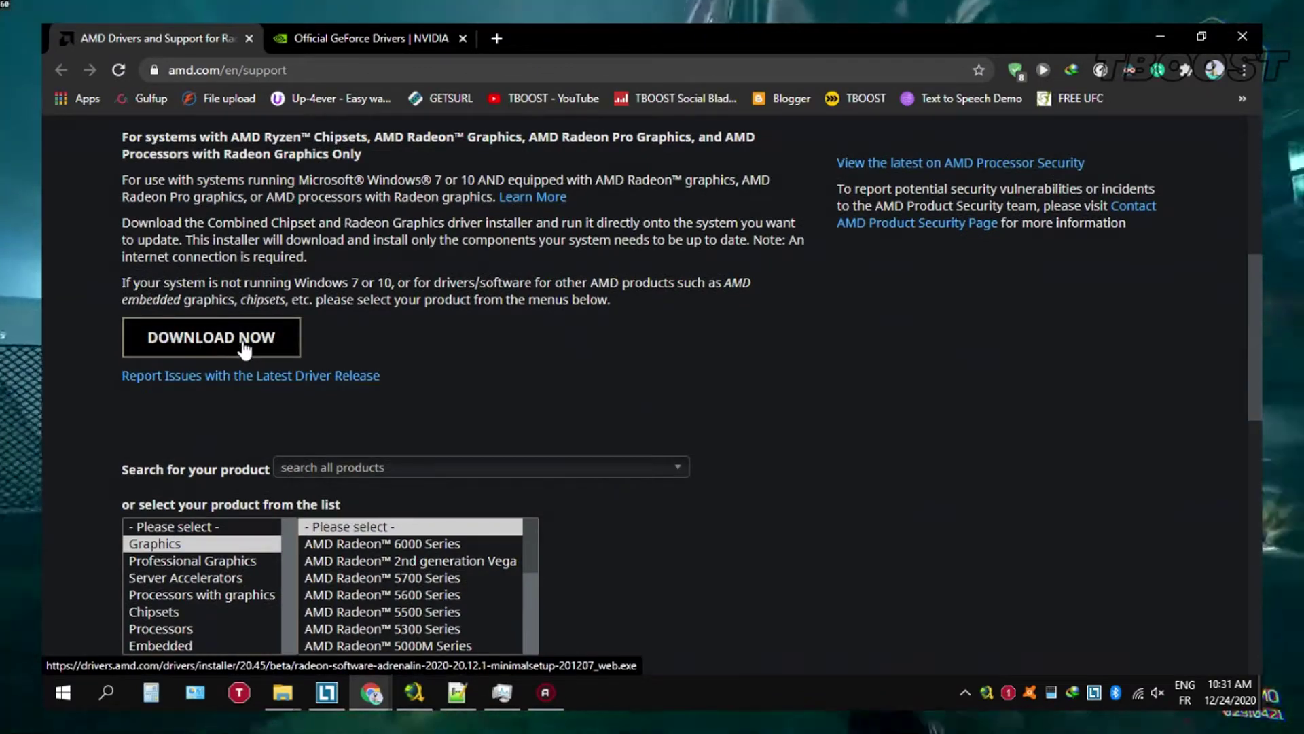
left_click(199, 337)
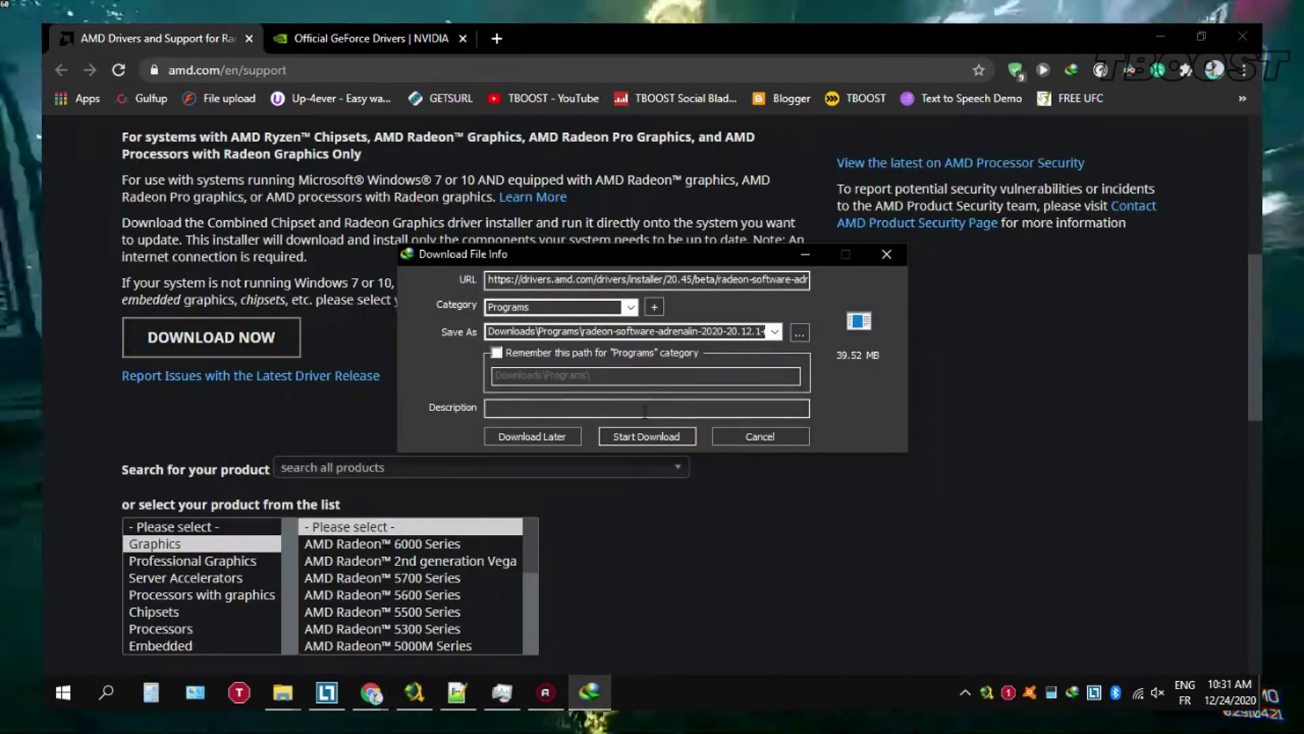
left_click(675, 437)
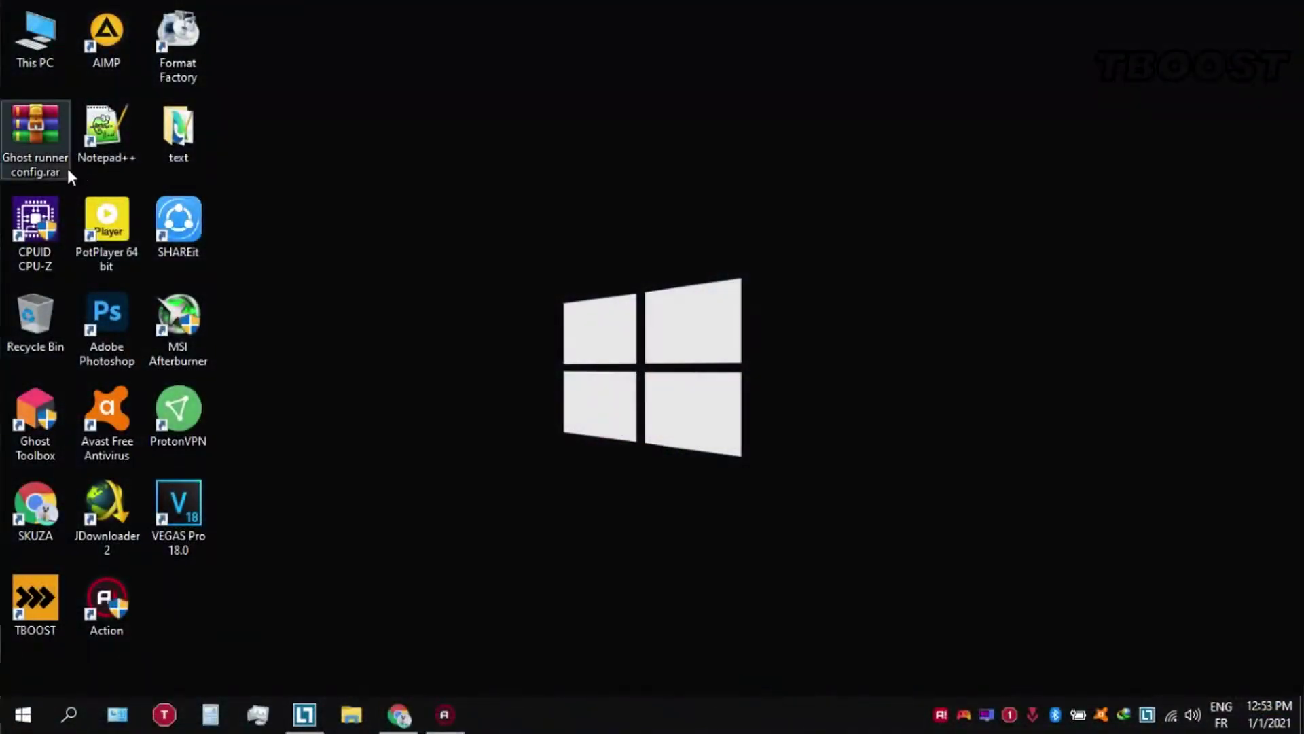
Extract Ghost runner config.rar to a Ghost runner config folder and open its inner config folder
right_click(52, 161)
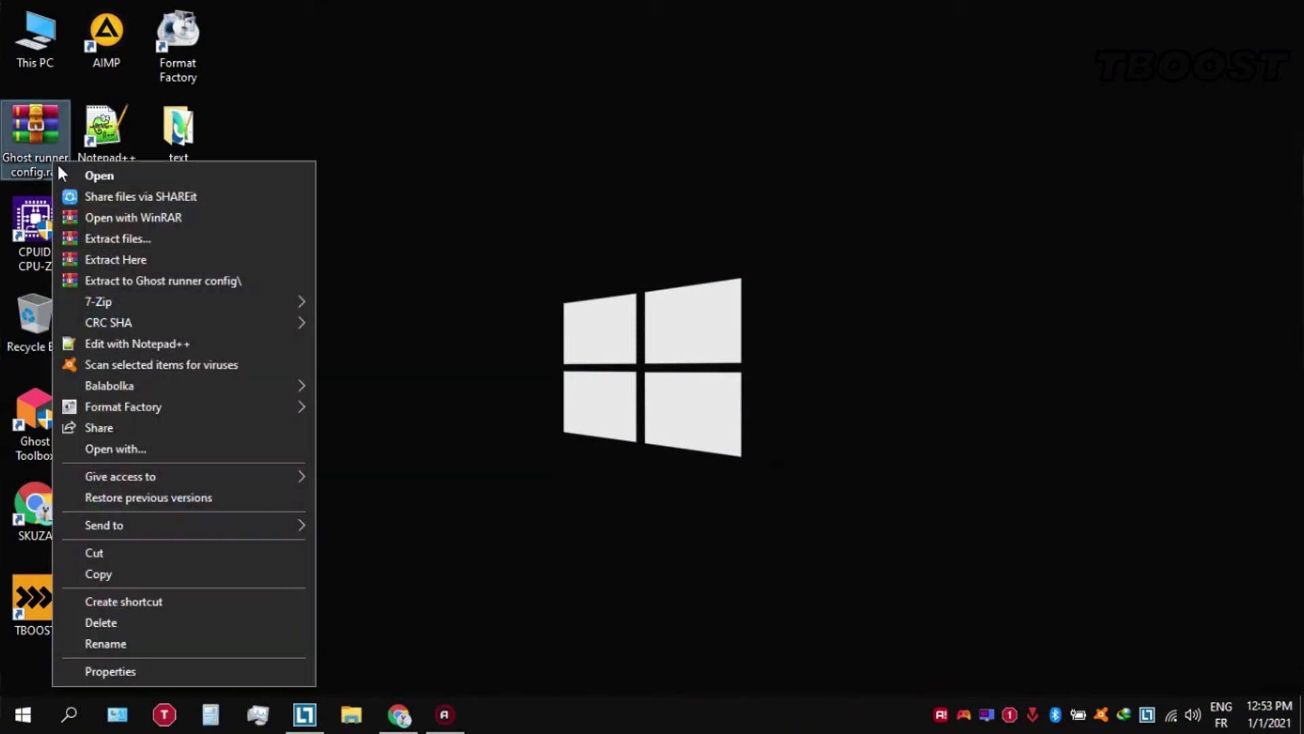
left_click(171, 280)
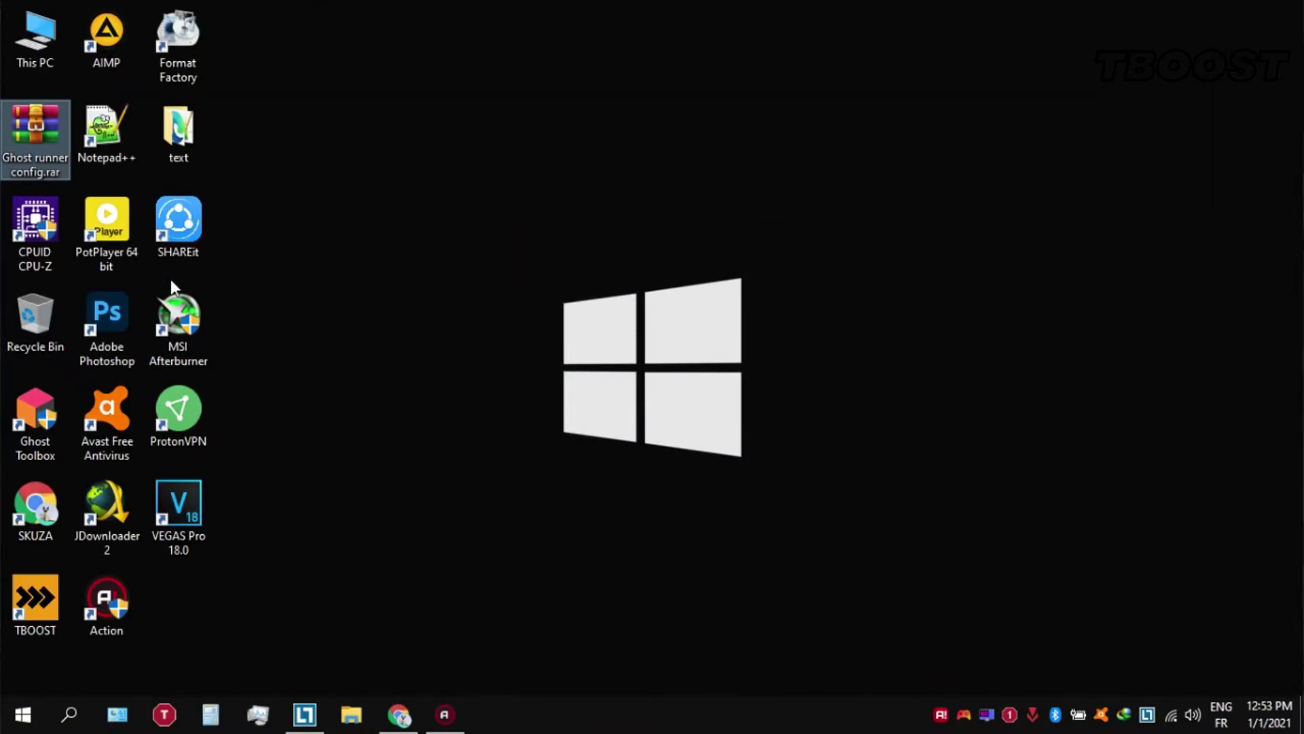
double_click(11, 19)
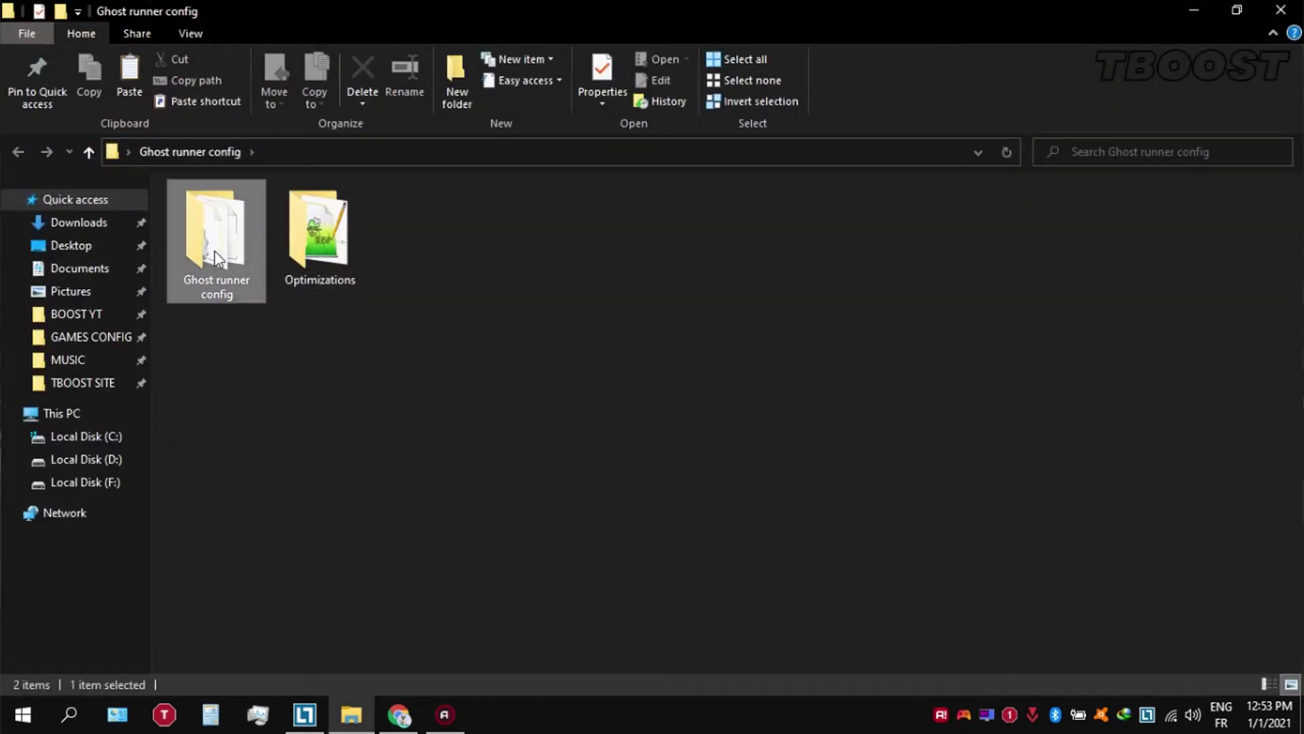
double_click(215, 250)
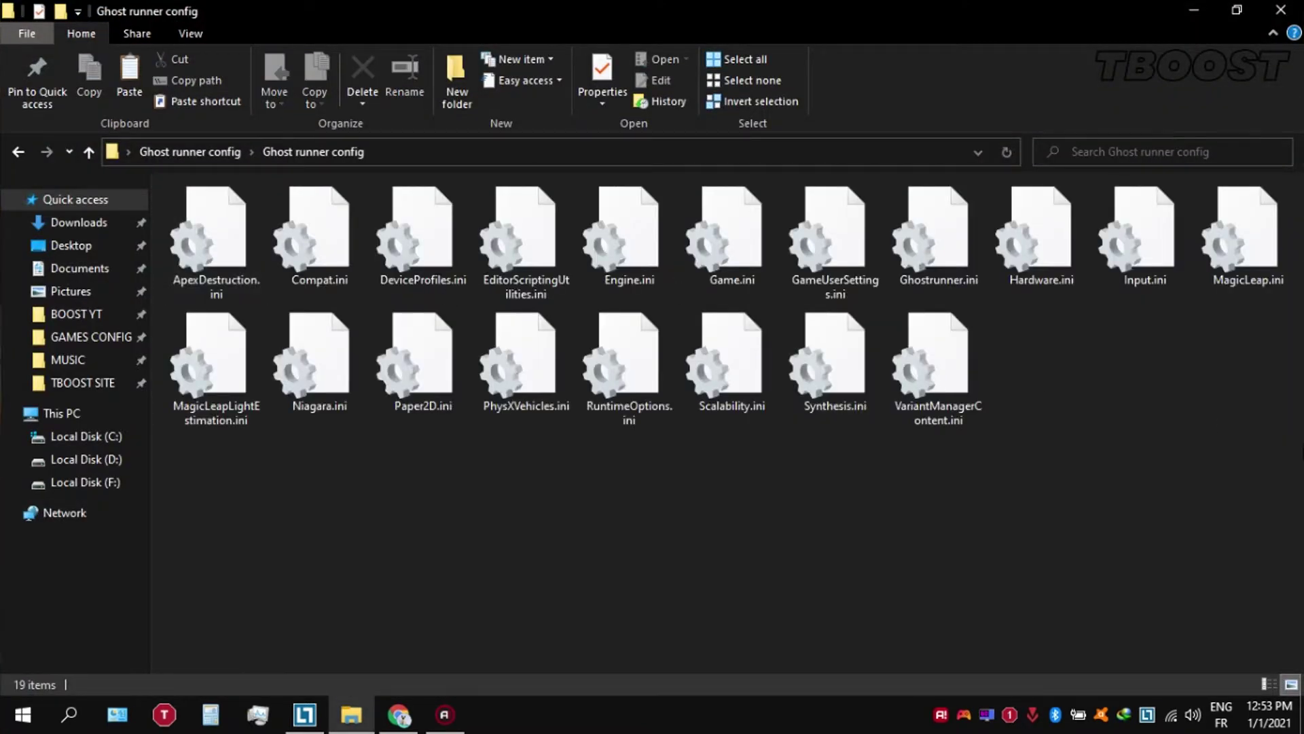
Copy all 19 Ghostrunner .ini config files
left_click_drag(1300, 441, 148, 199)
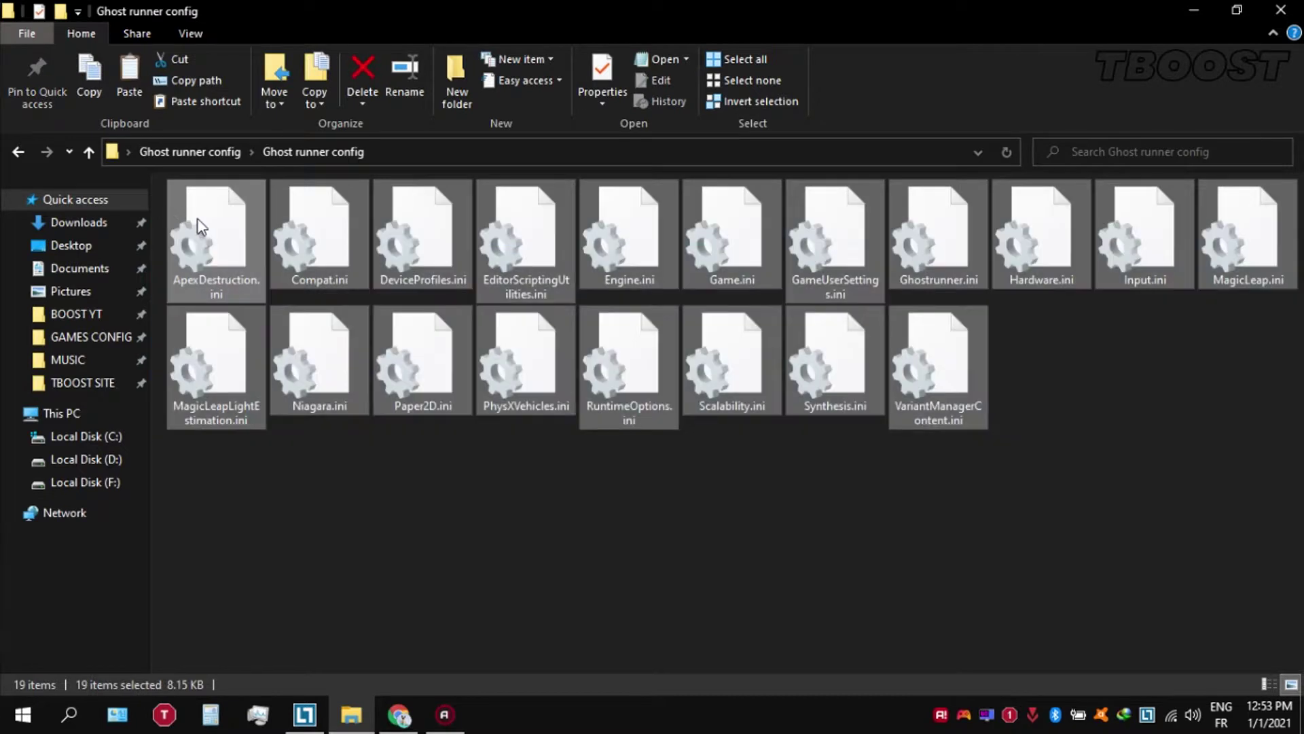
right_click(197, 219)
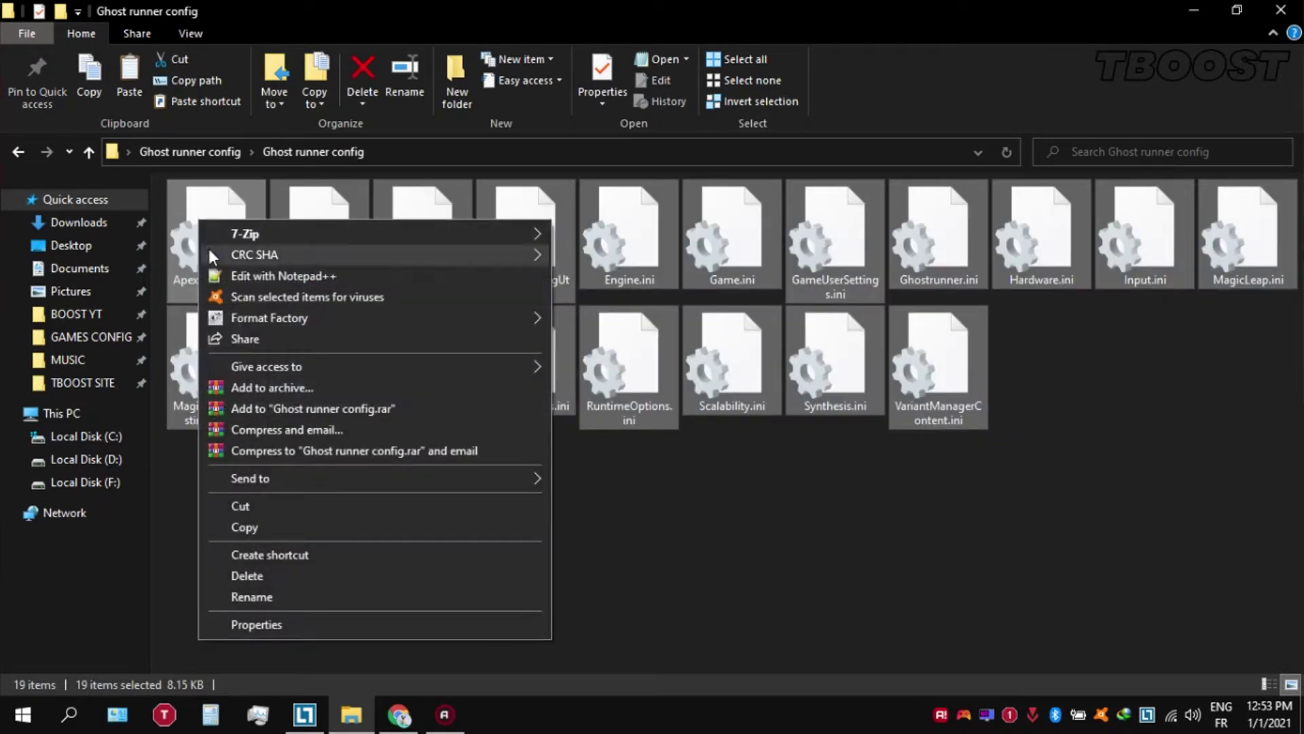
left_click(486, 528)
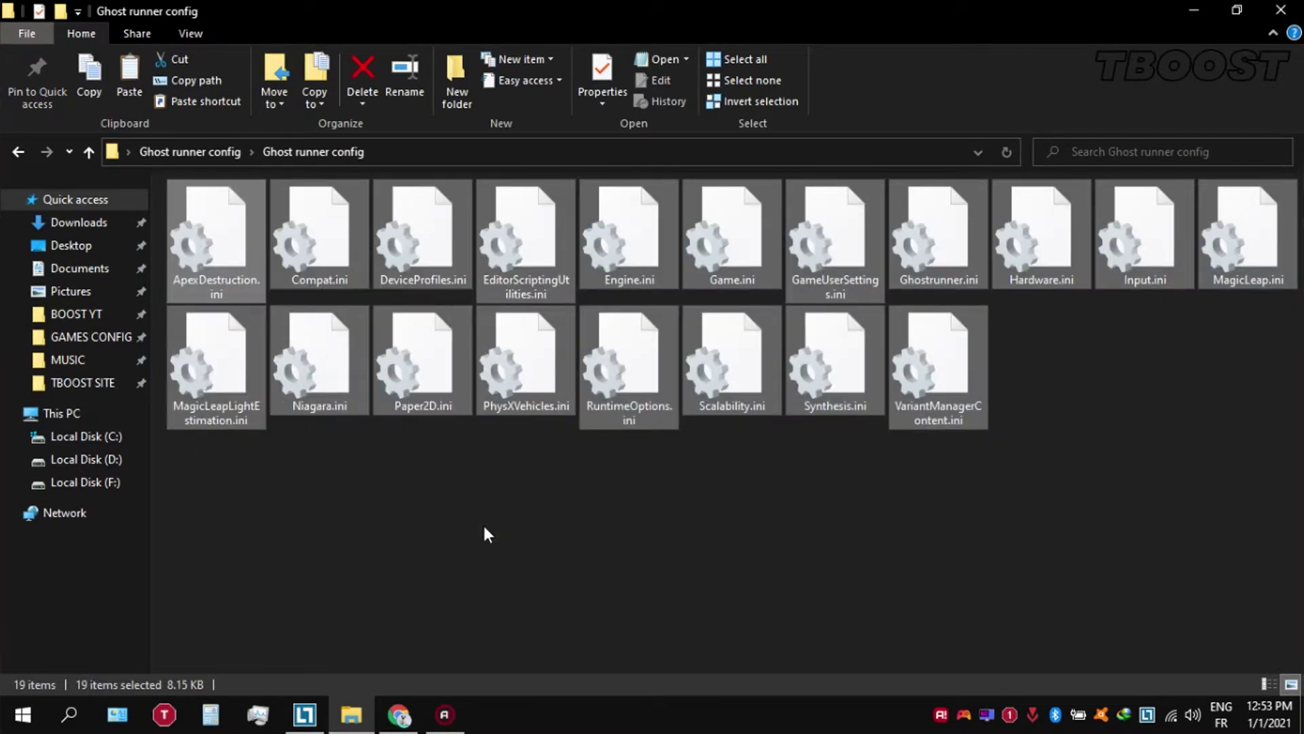
left_click(95, 411)
Navigate to the user's AppData\Local\Ghostrunner\Saved\Config\WindowsNoEditor folder
double_click(292, 248)
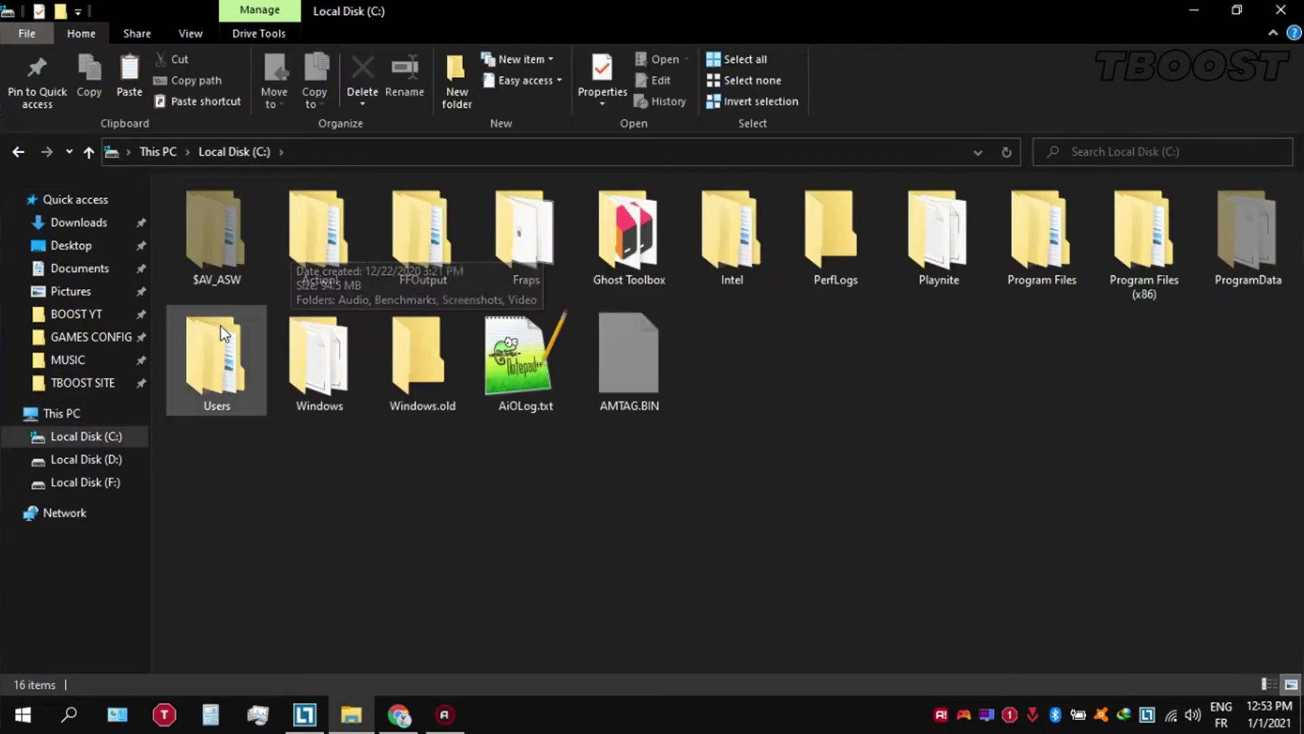
double_click(239, 363)
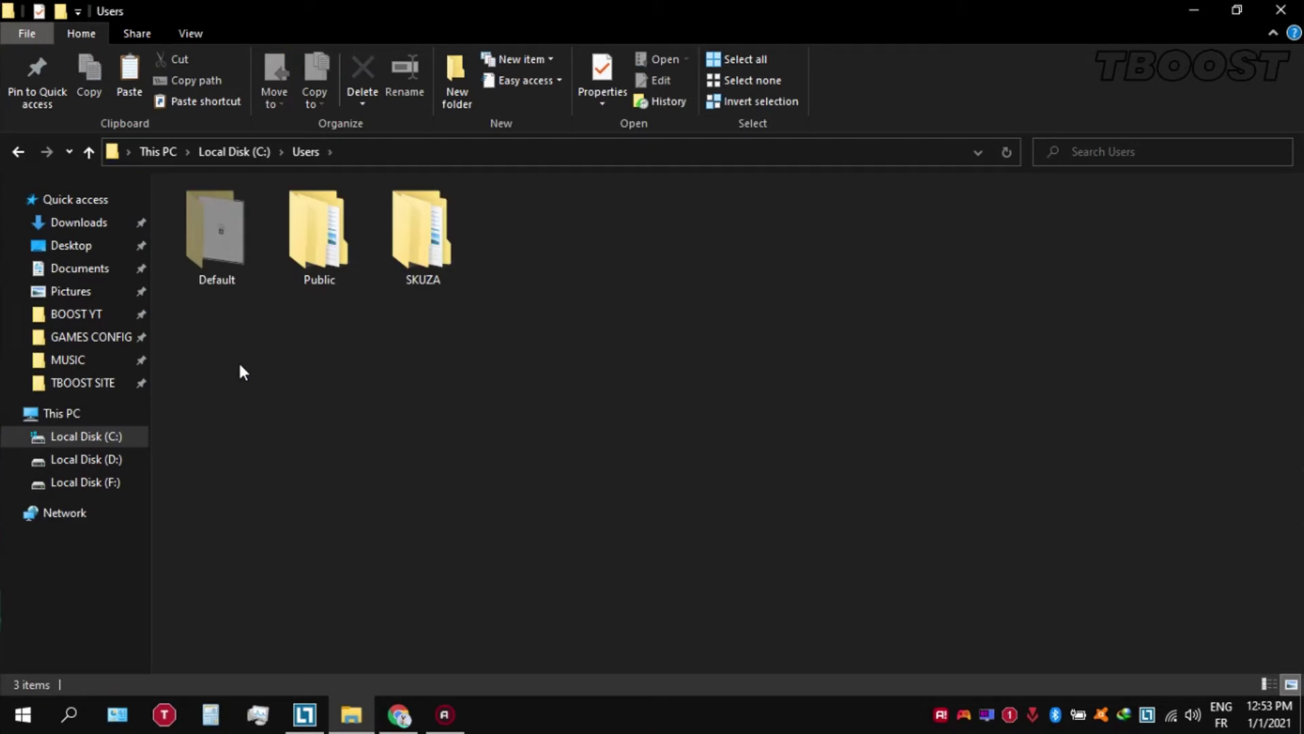
left_click(418, 267)
double_click(417, 266)
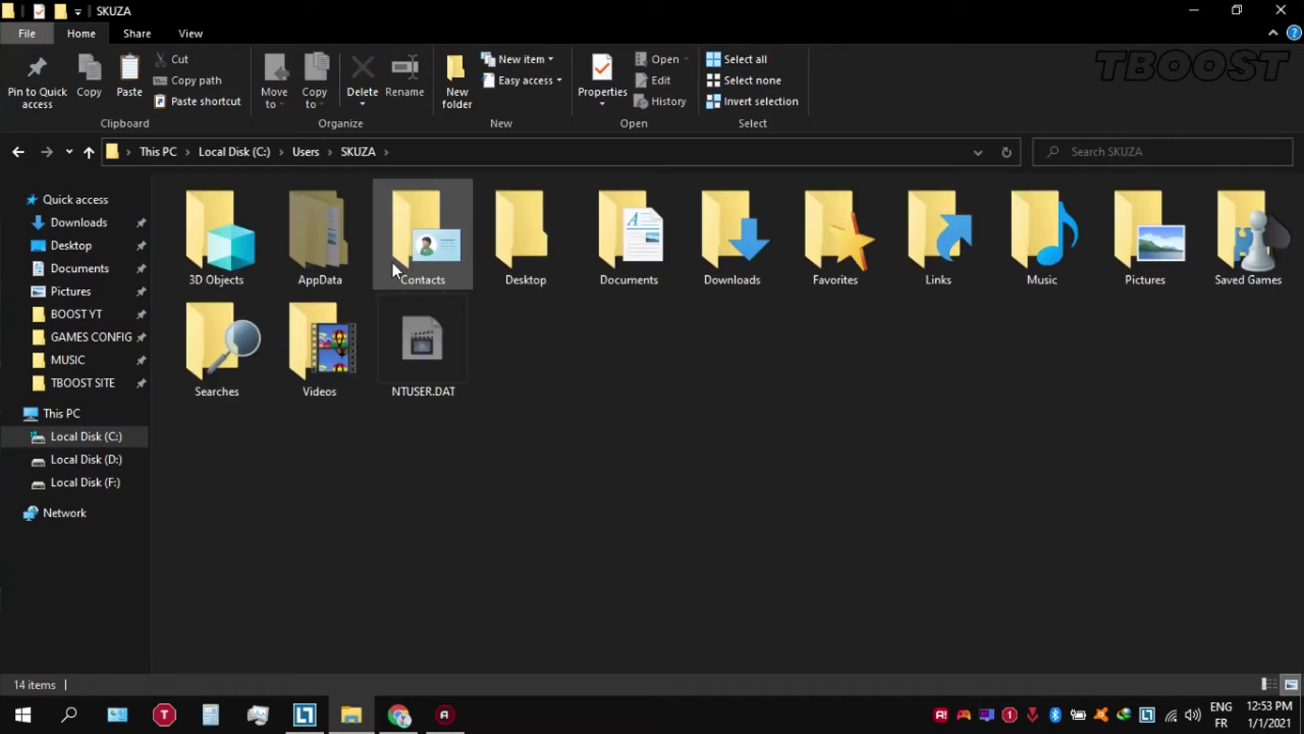
left_click(344, 240)
double_click(344, 240)
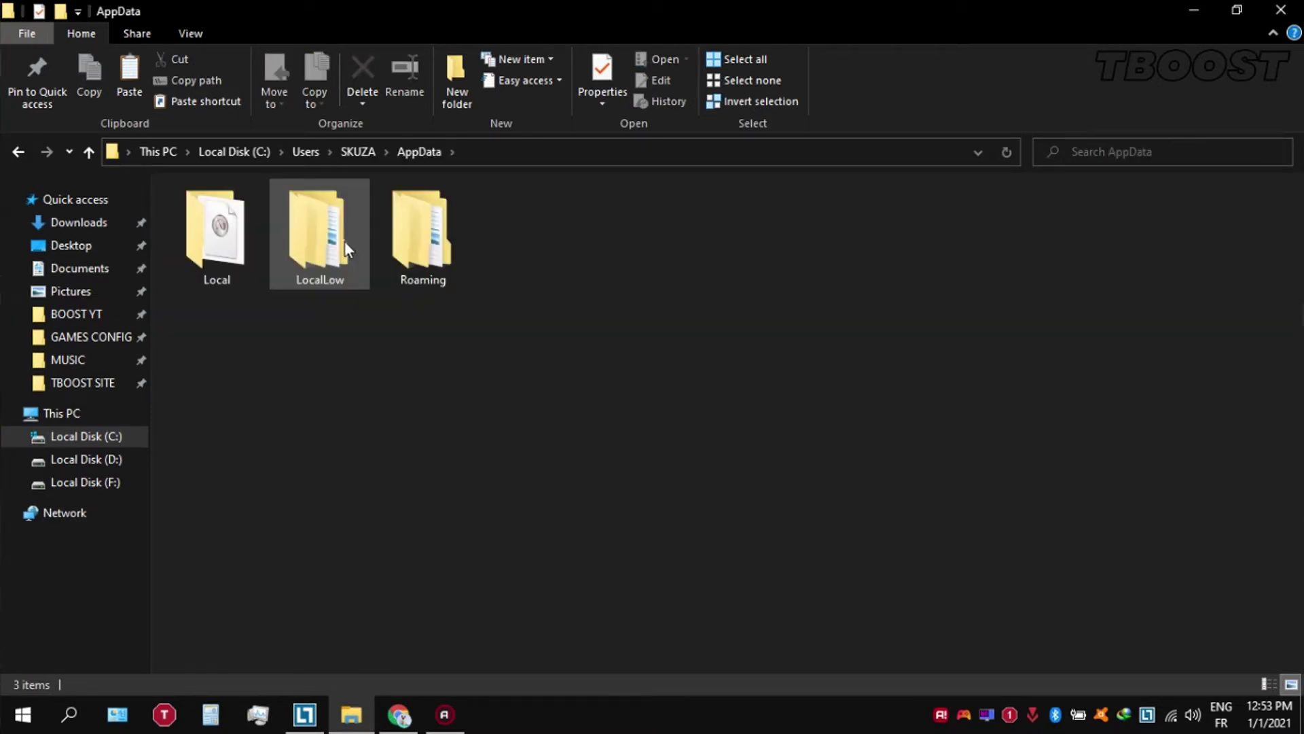
double_click(234, 228)
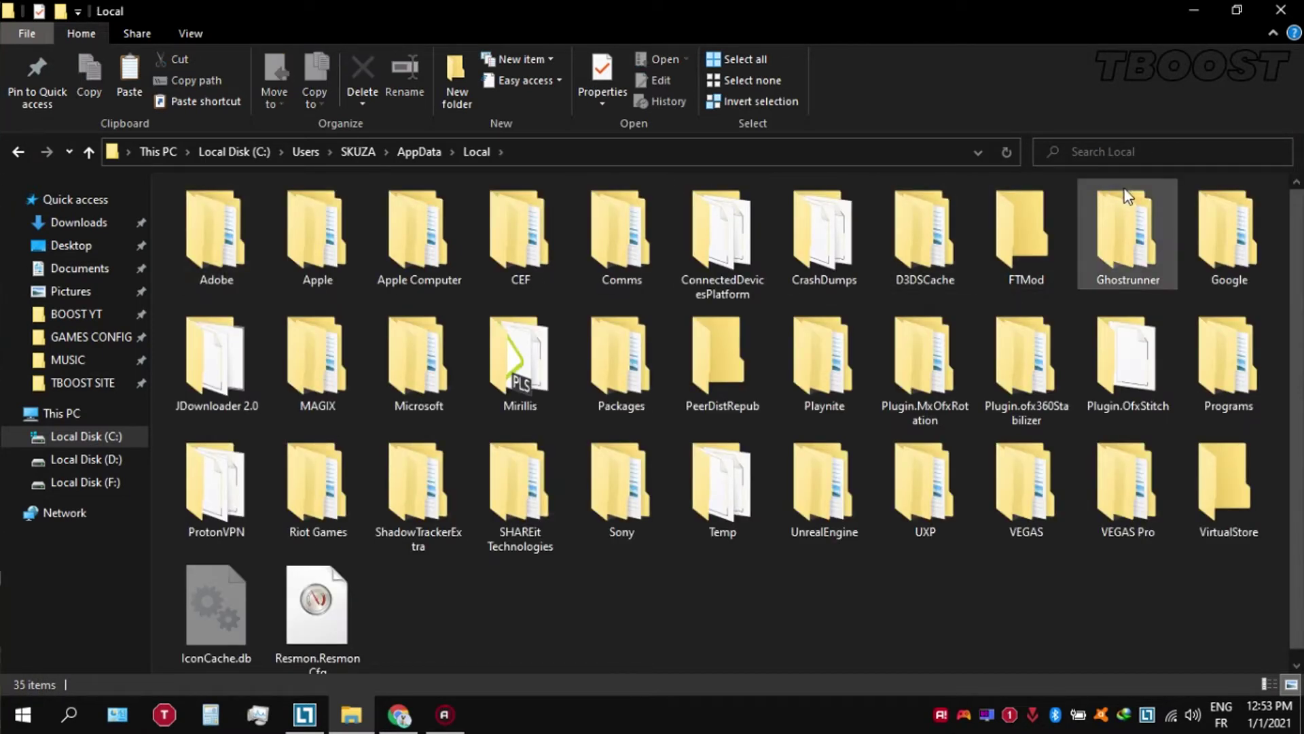
double_click(1137, 211)
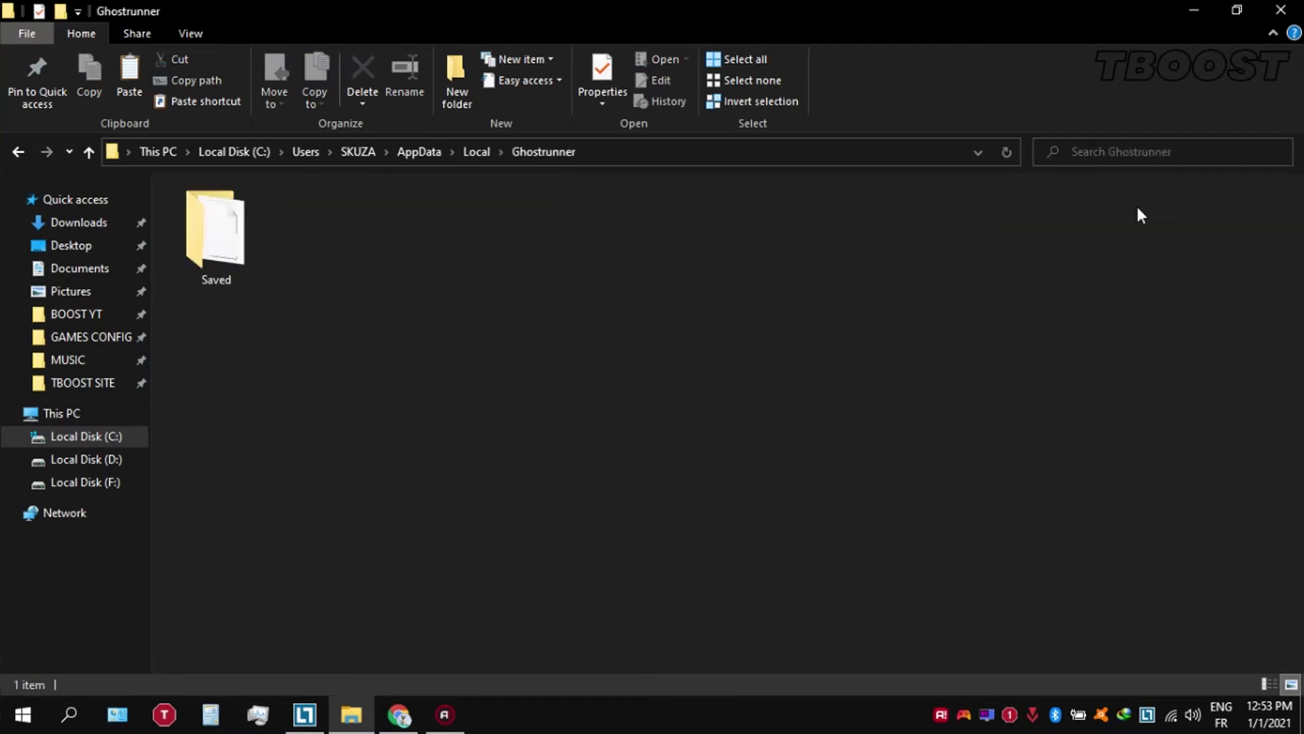
double_click(197, 248)
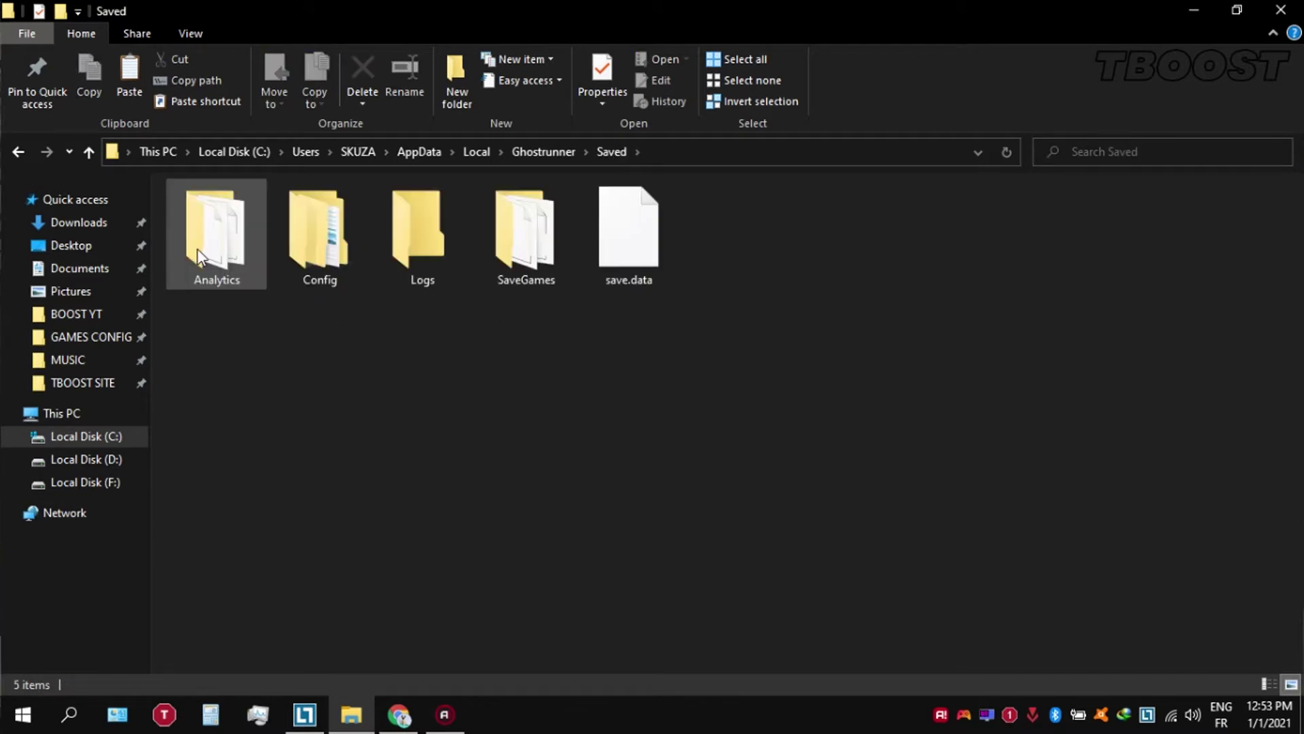
double_click(339, 239)
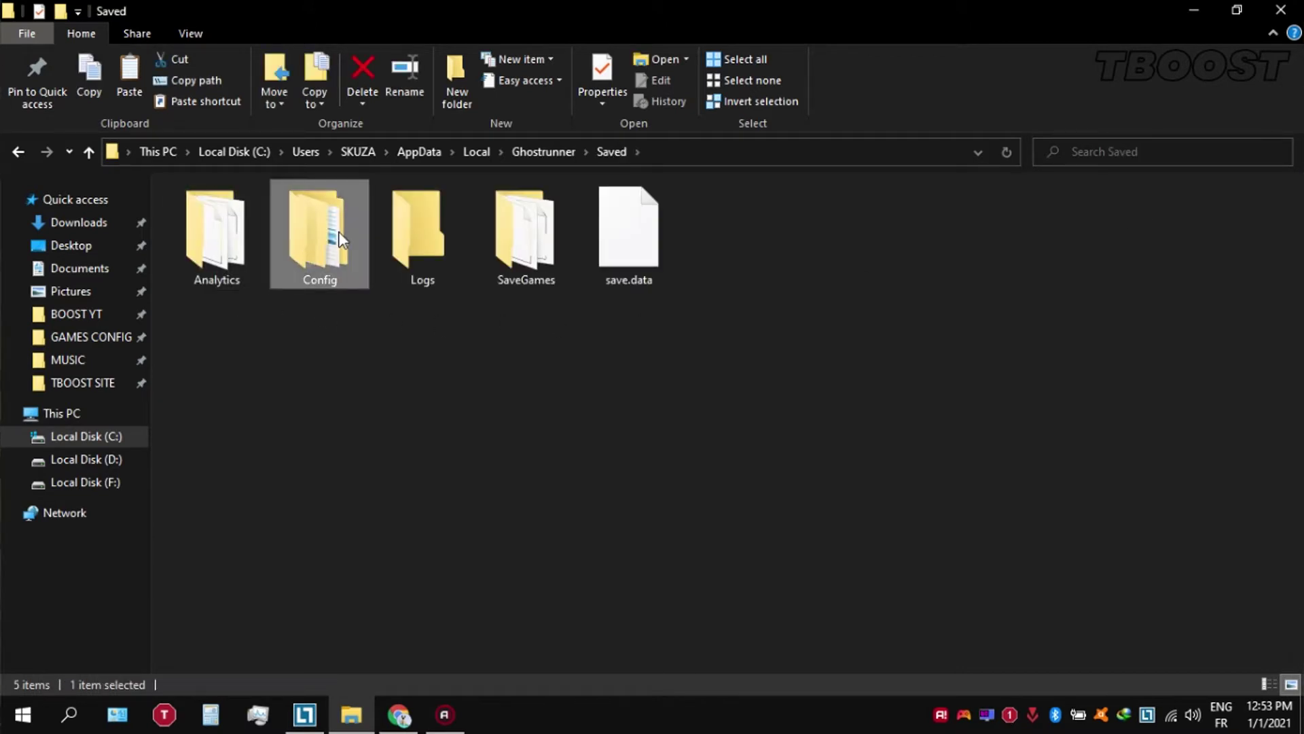
double_click(339, 239)
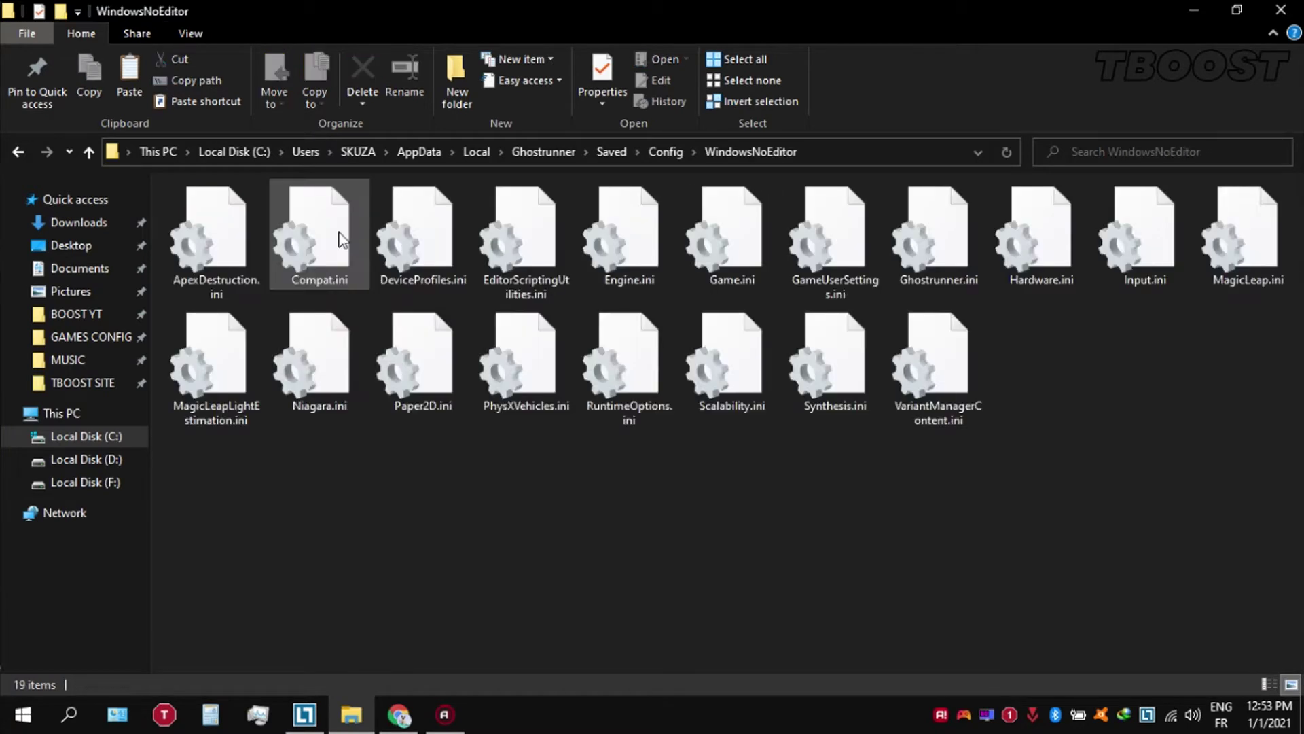
Paste the copied .ini files, replacing the existing configs
right_click(546, 446)
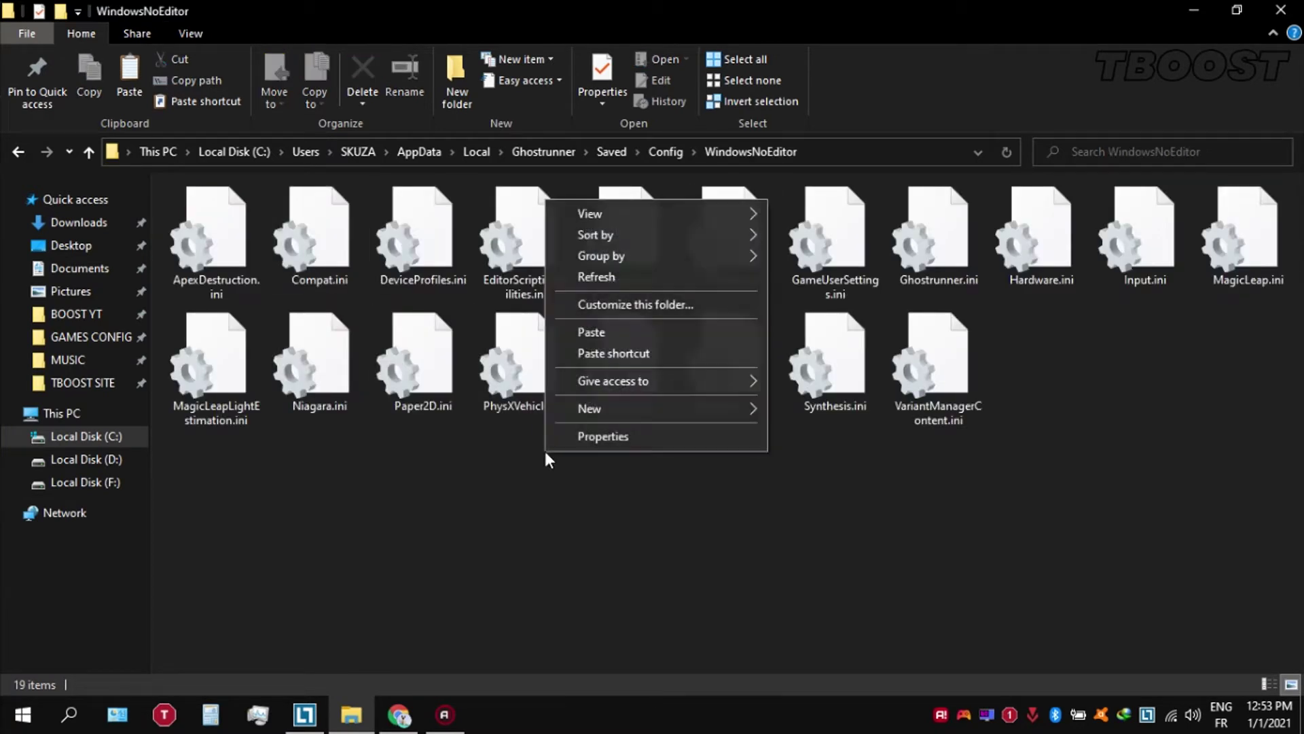
left_click(630, 335)
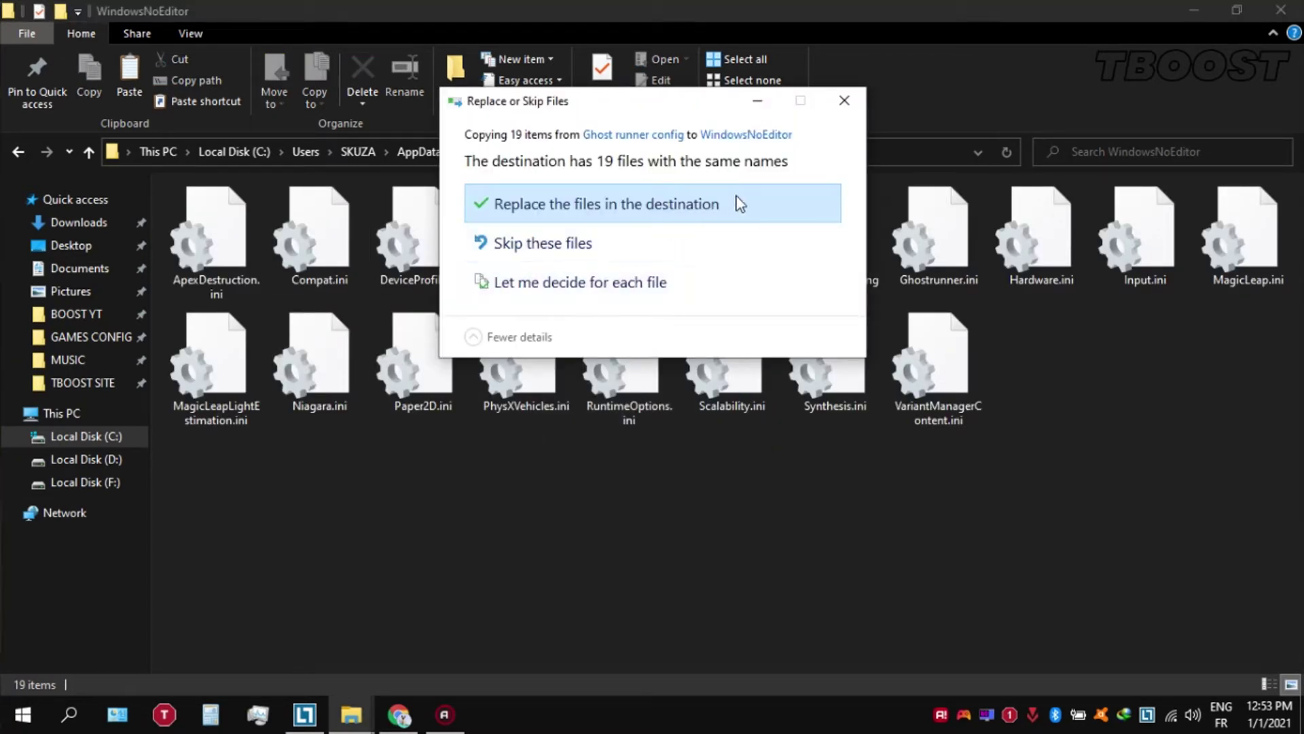
left_click(704, 205)
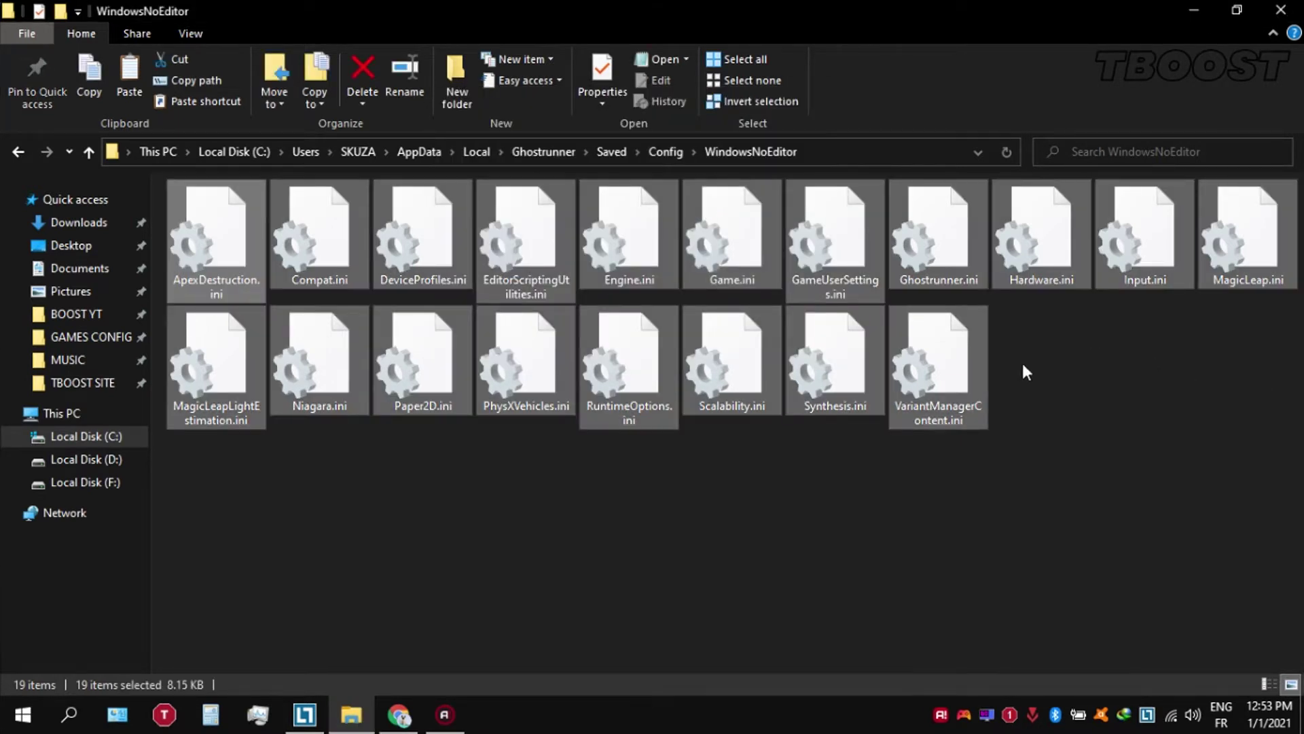
Make all 19 selected config files read-only
right_click(955, 366)
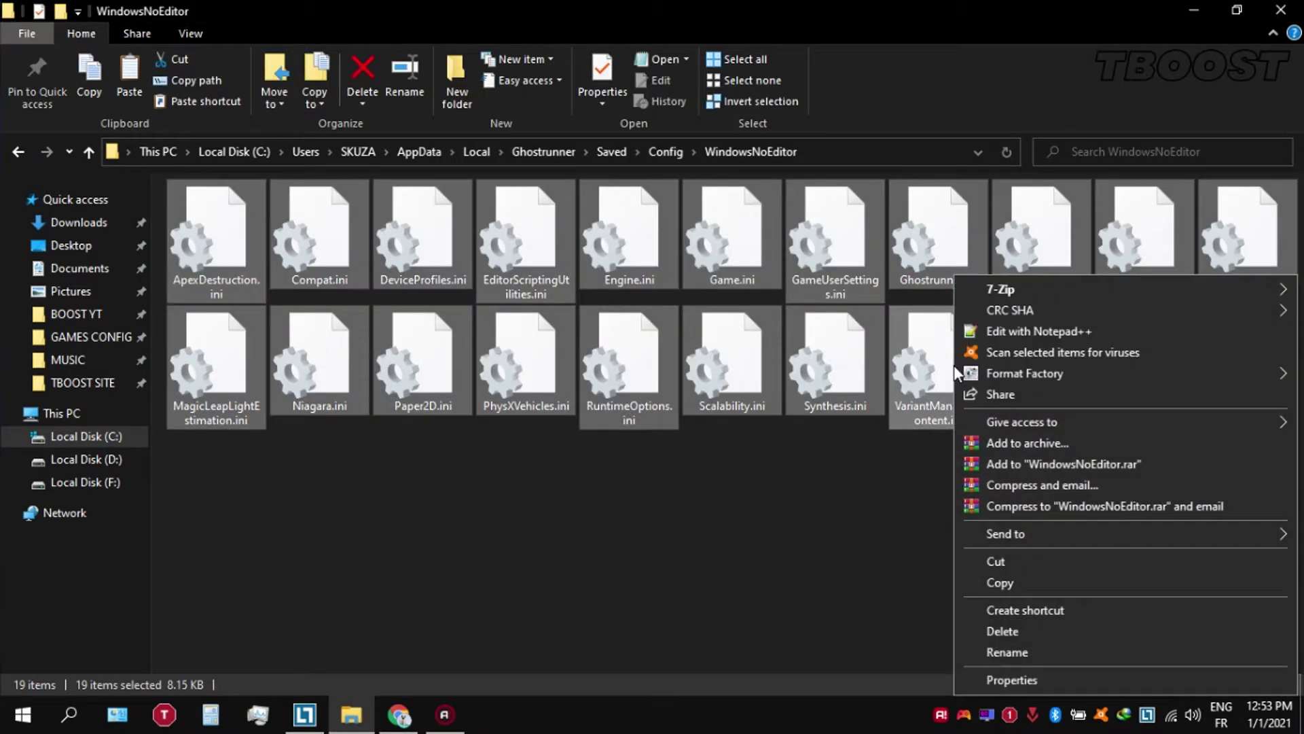
left_click(1017, 679)
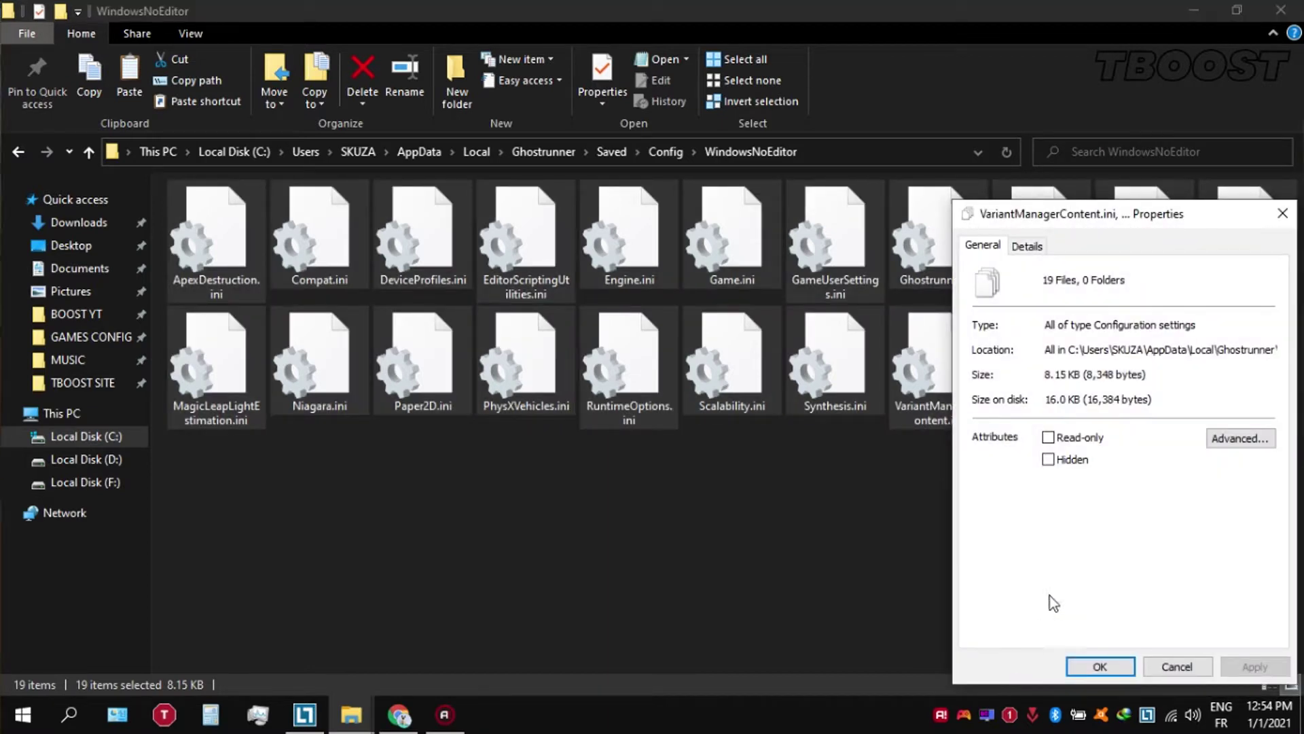
left_click(1080, 439)
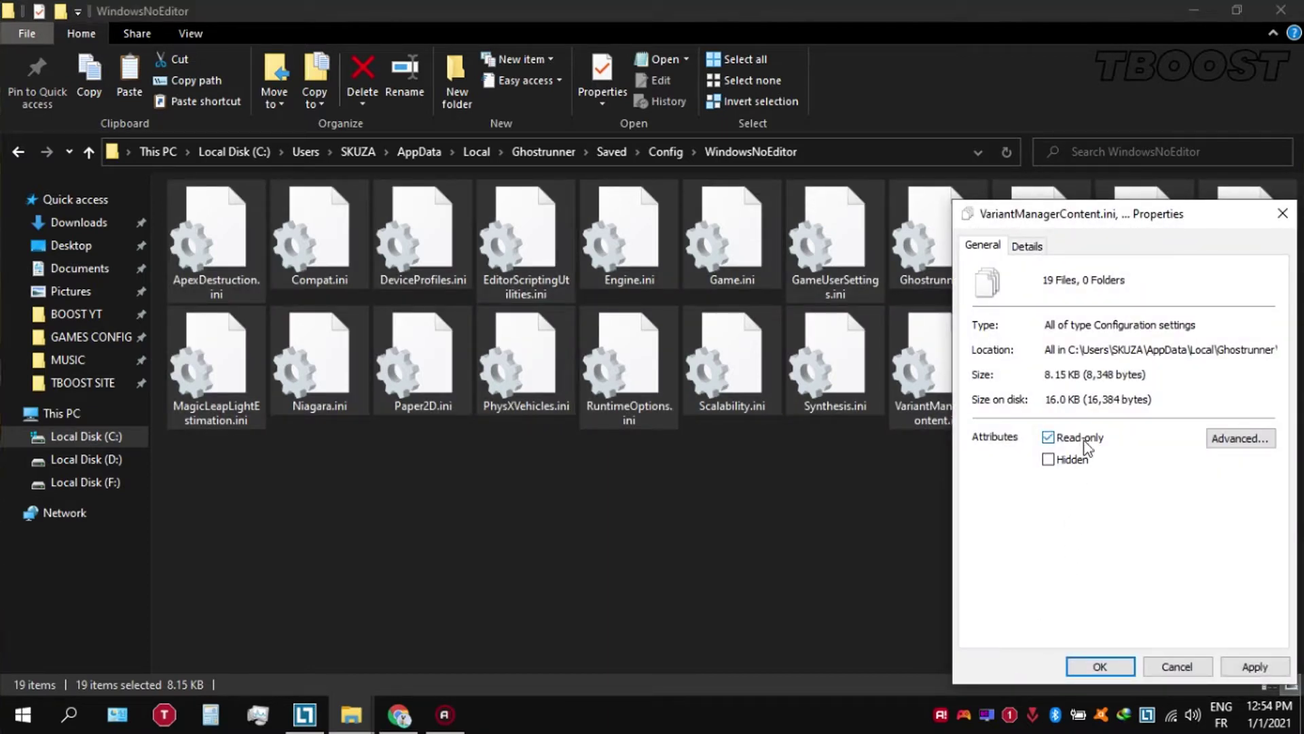
left_click(1252, 667)
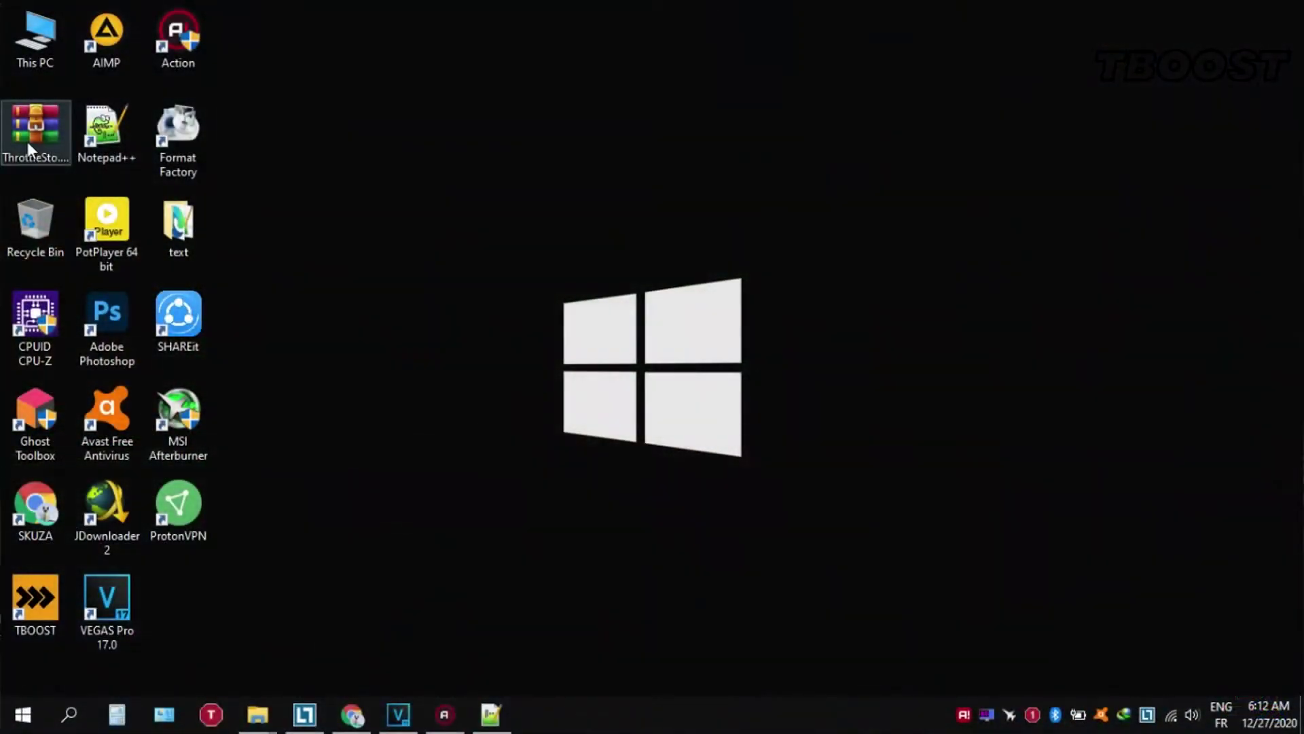
Extract the ThrottleStop archive onto the desktop and launch ThrottleStop.exe
right_click(27, 141)
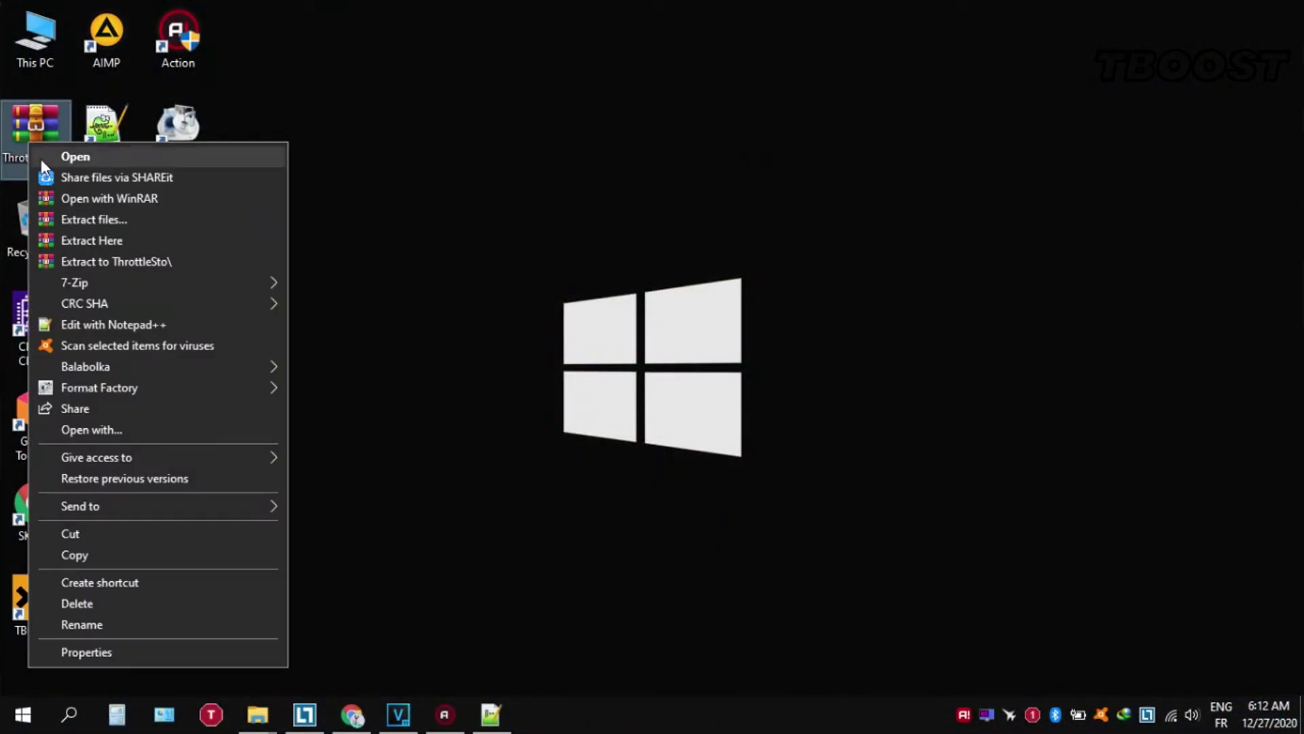
left_click(223, 240)
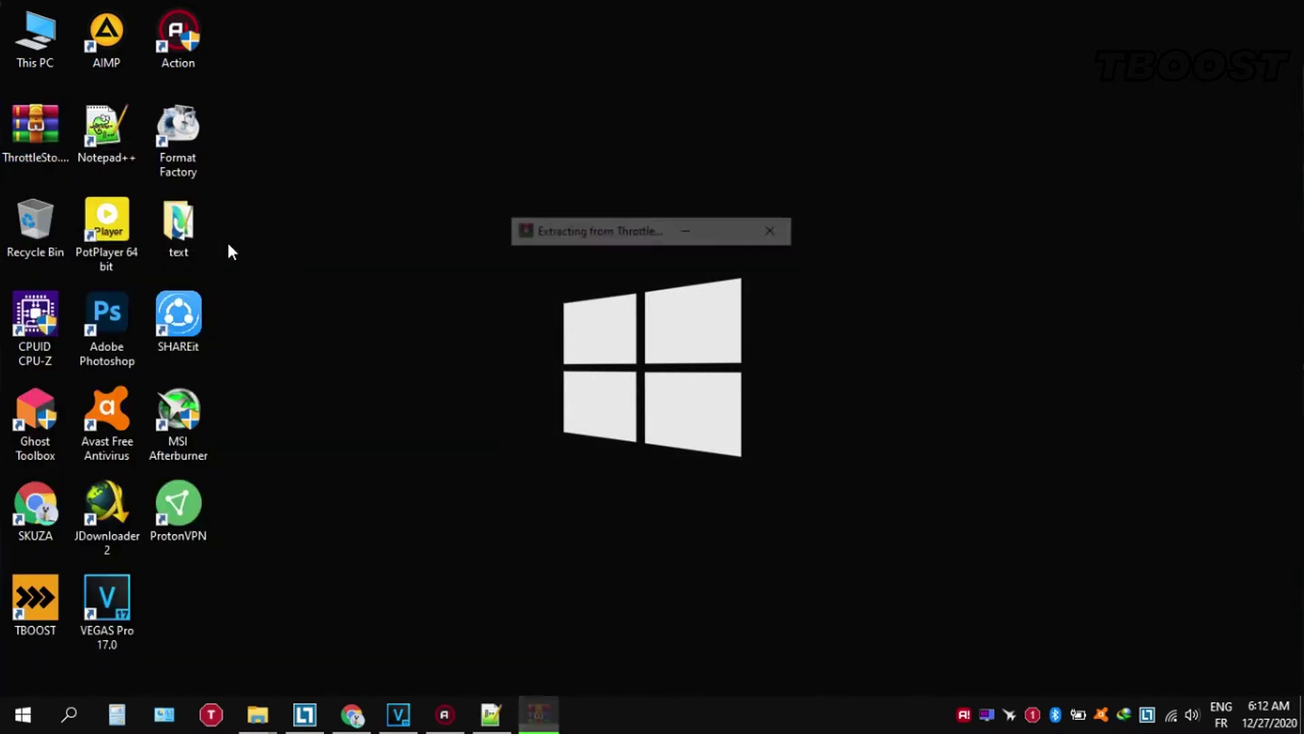
double_click(27, 143)
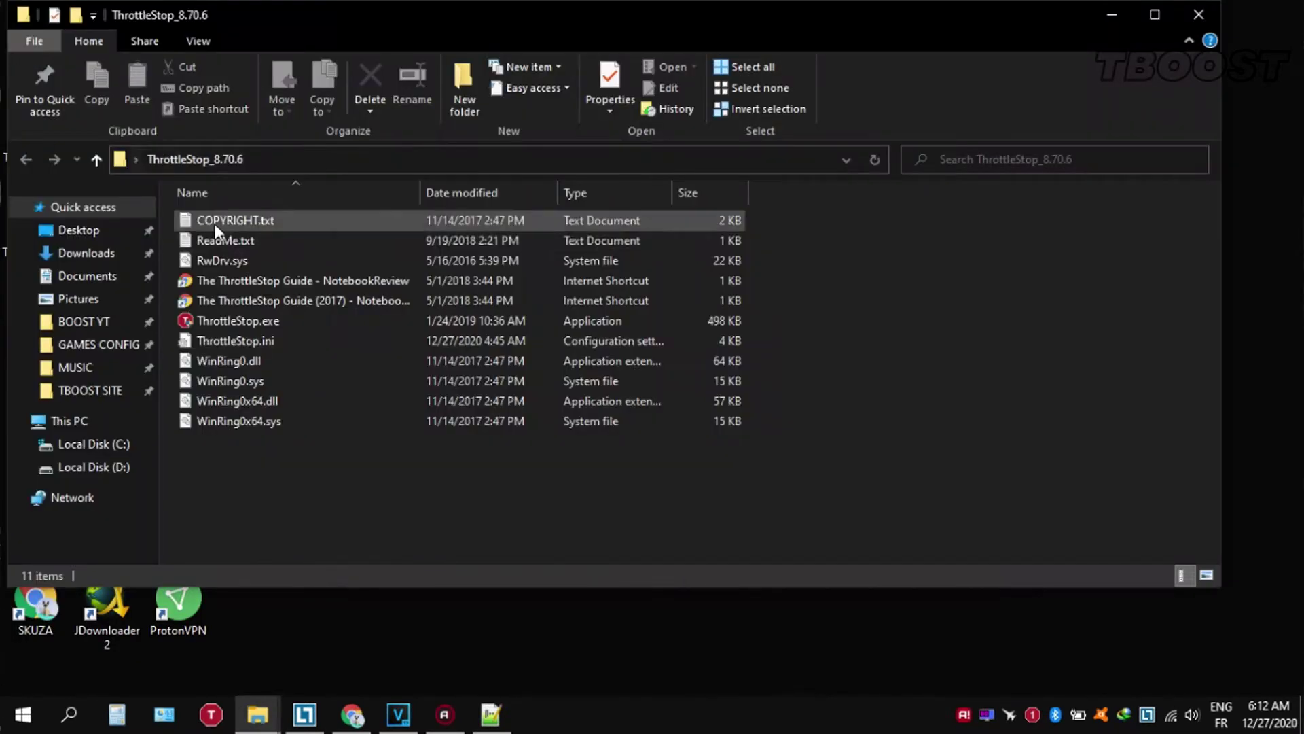
double_click(475, 22)
double_click(292, 313)
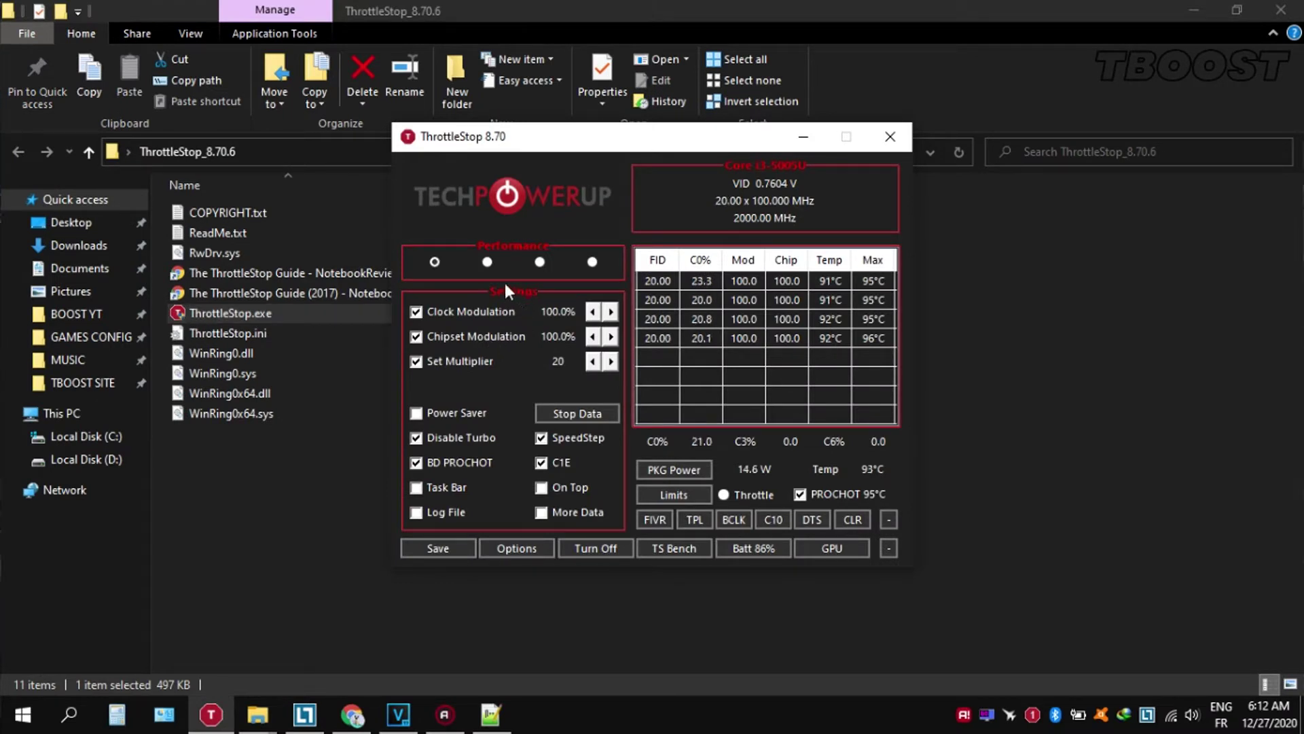
Select the Performance profile and save it
left_click(539, 261)
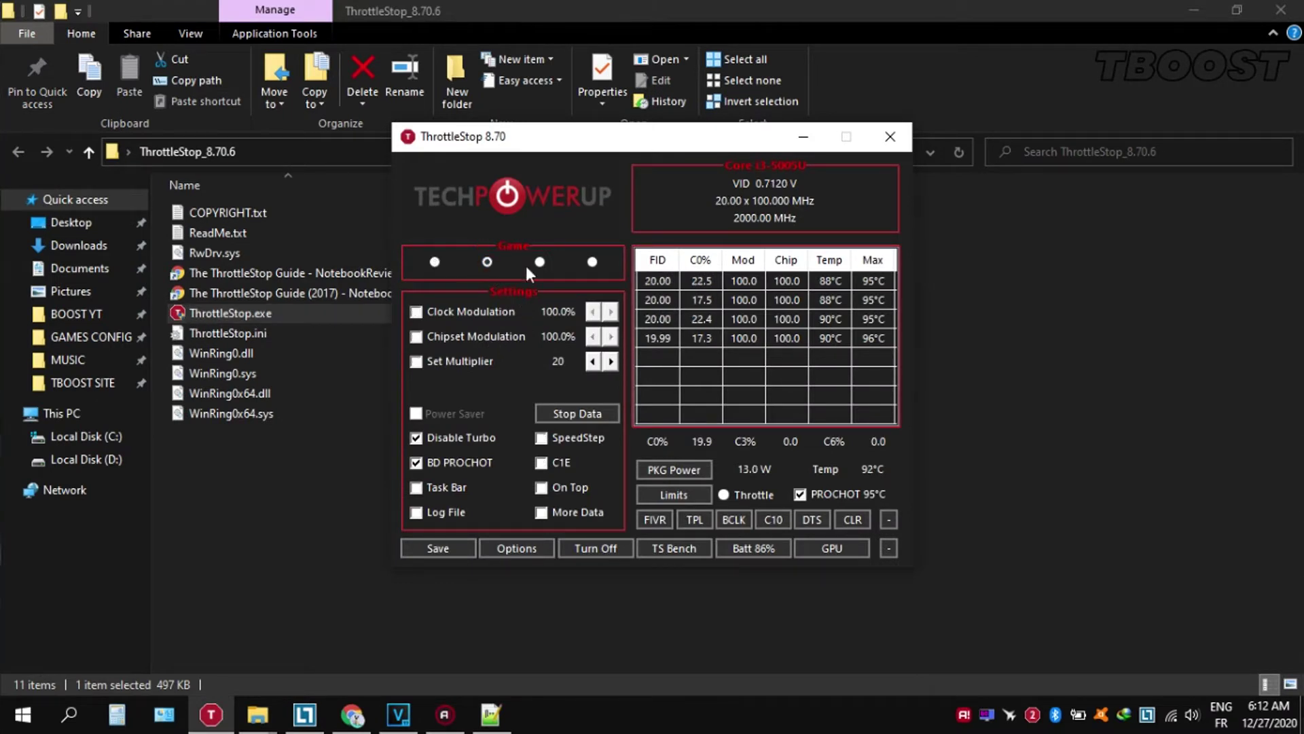
left_click(434, 263)
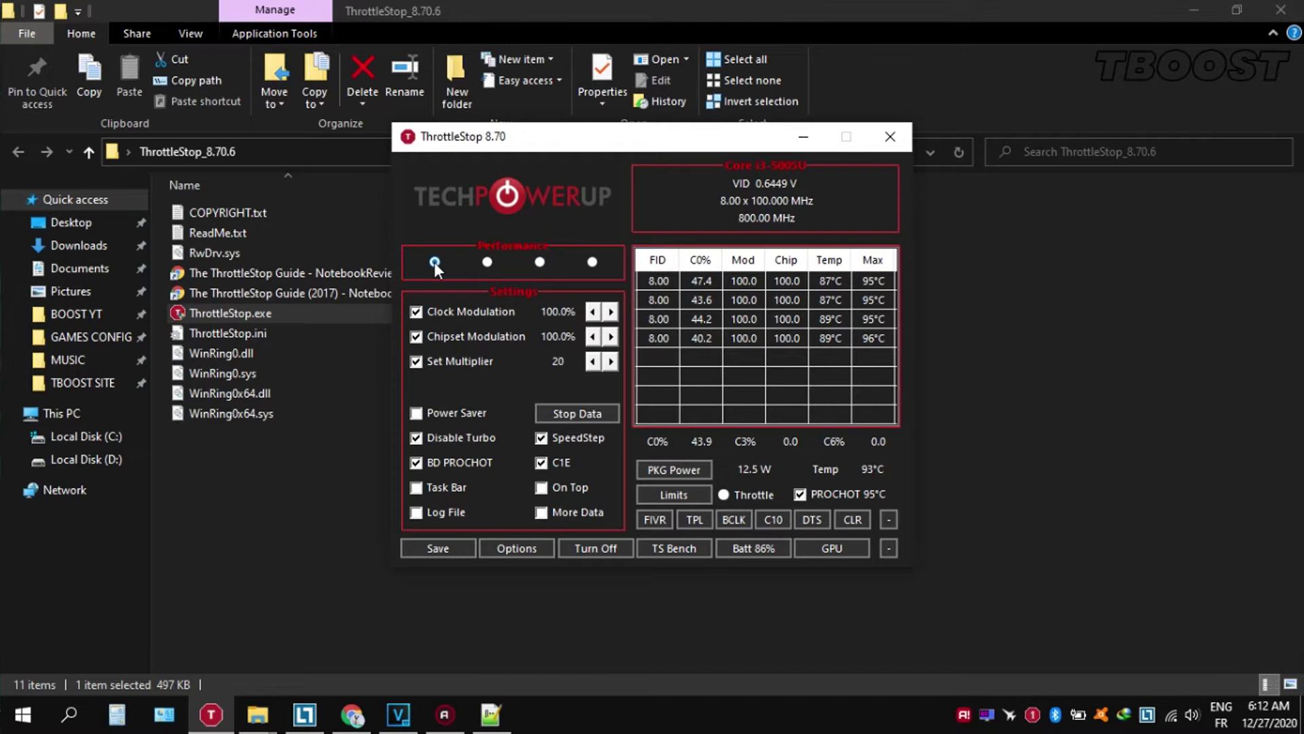
left_click(447, 544)
Set the CPU Core offset voltage to -49.8 mV in FIVR and apply it
left_click(650, 520)
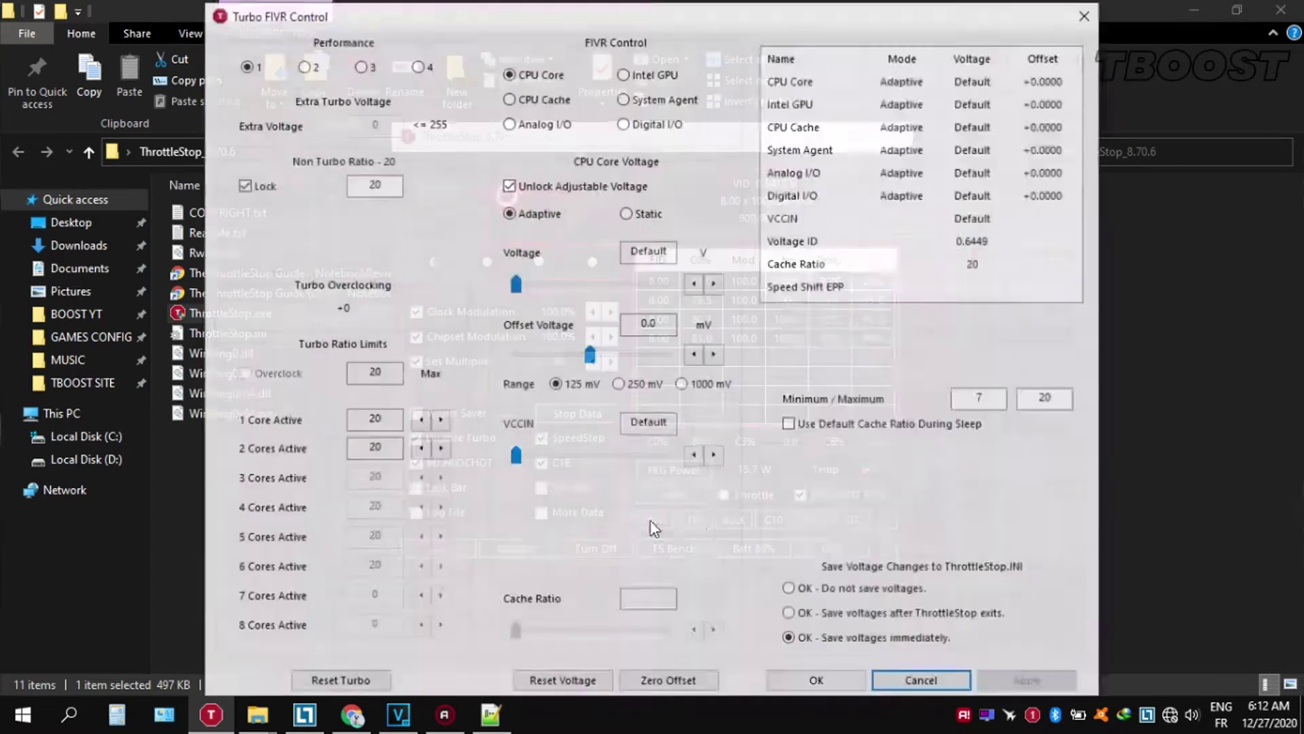
left_click(582, 186)
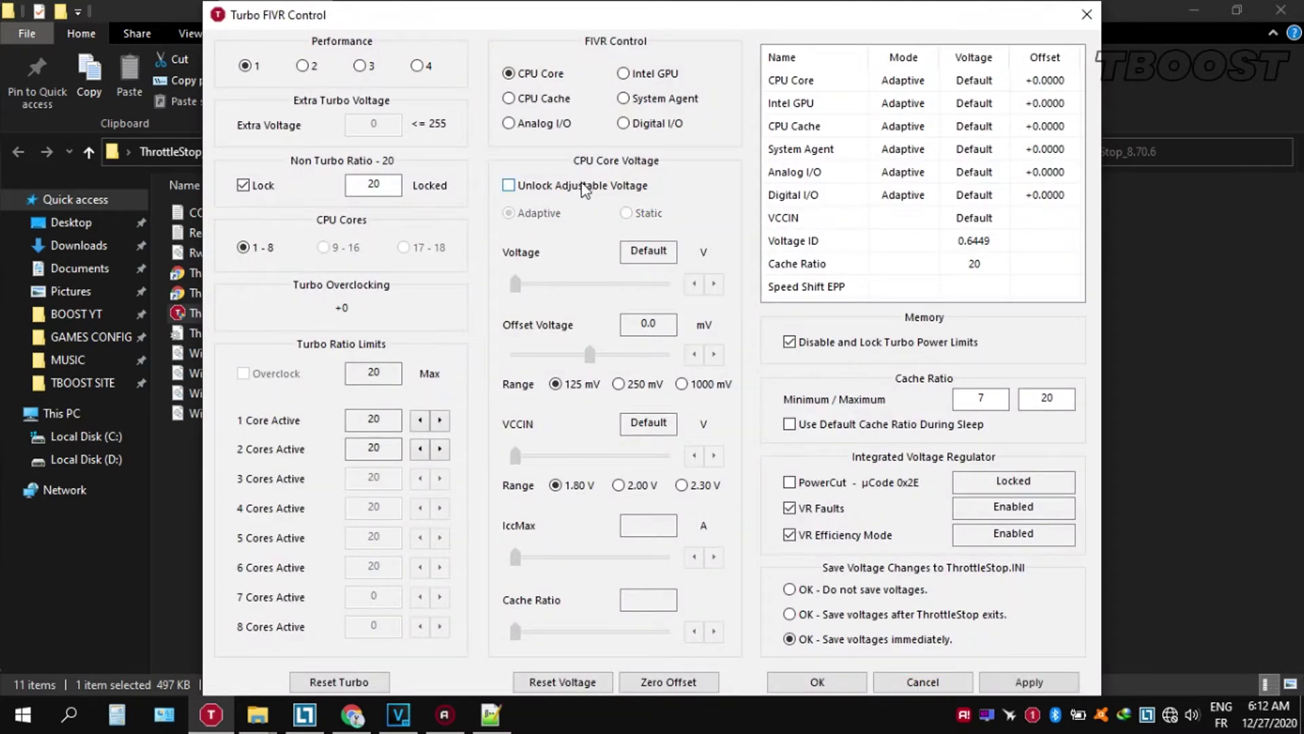
left_click(592, 191)
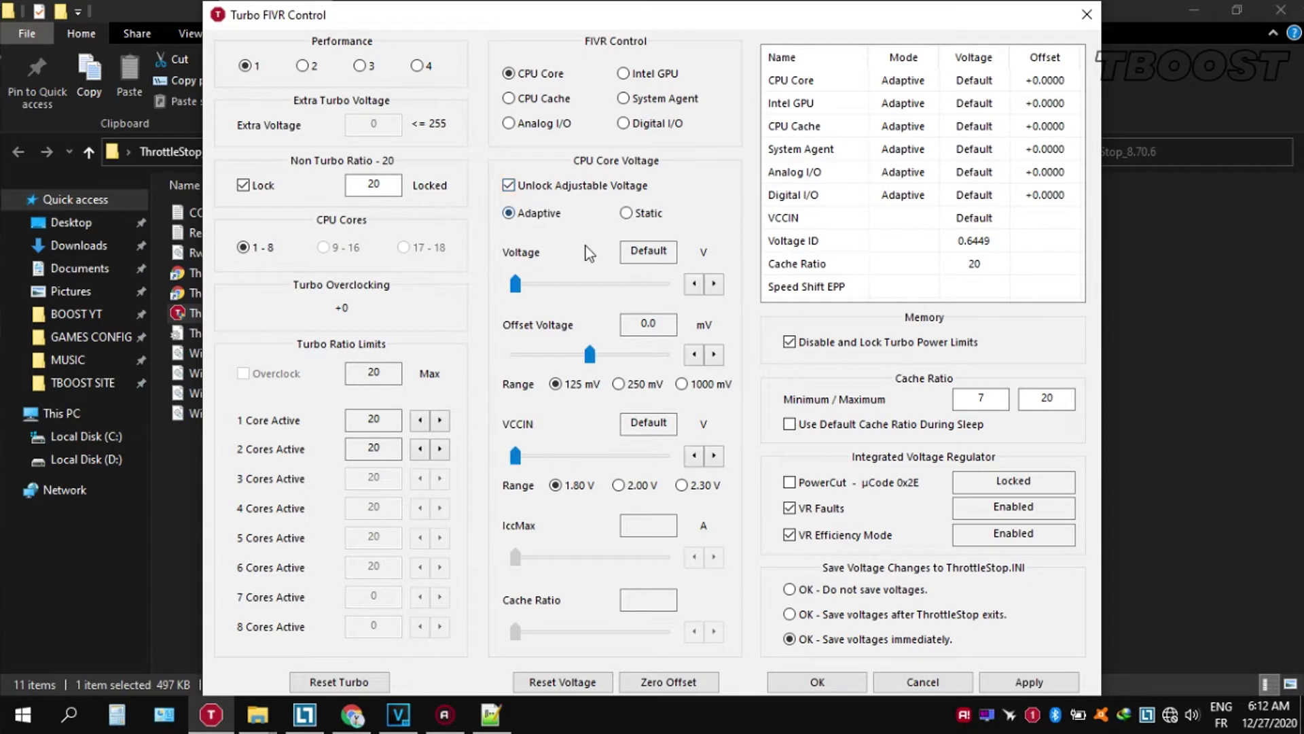
left_click_drag(589, 354, 561, 355)
left_click(1028, 681)
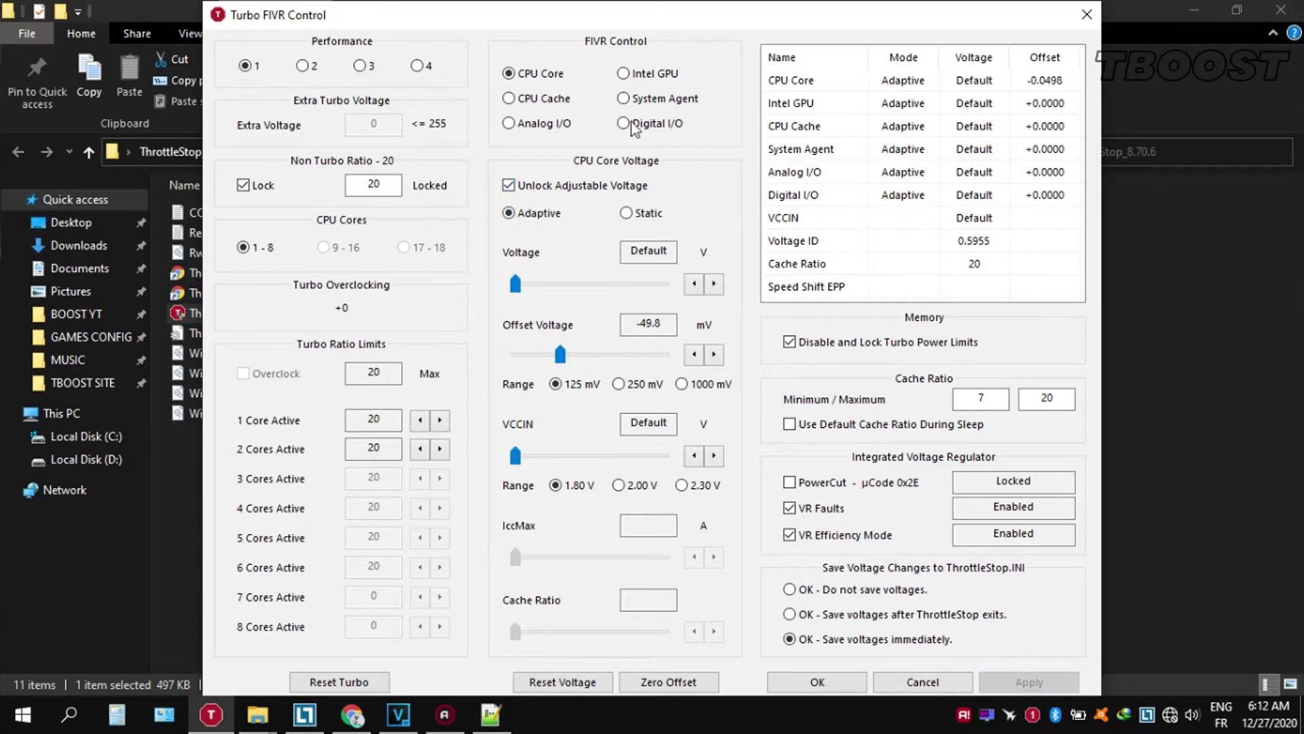
Lower the Intel GPU offset voltage to -80.1 mV
left_click(641, 73)
left_click(564, 356)
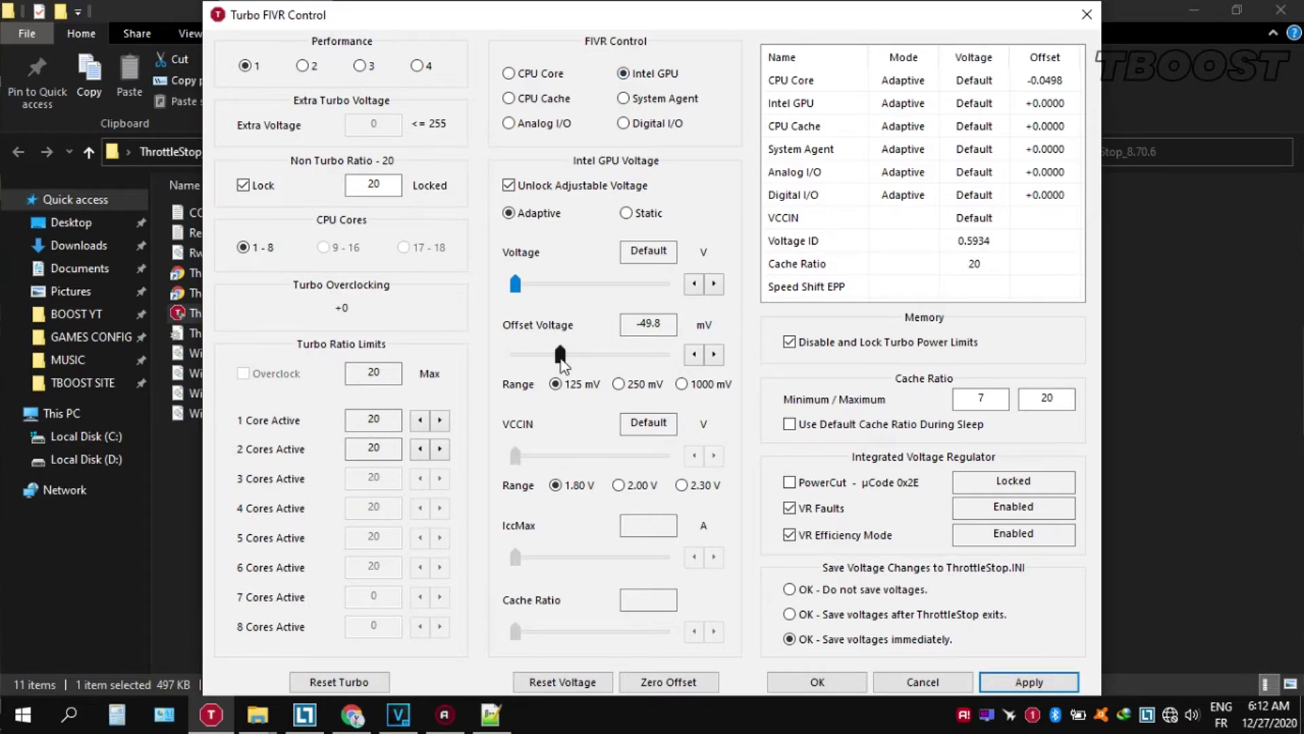
left_click_drag(562, 360, 542, 355)
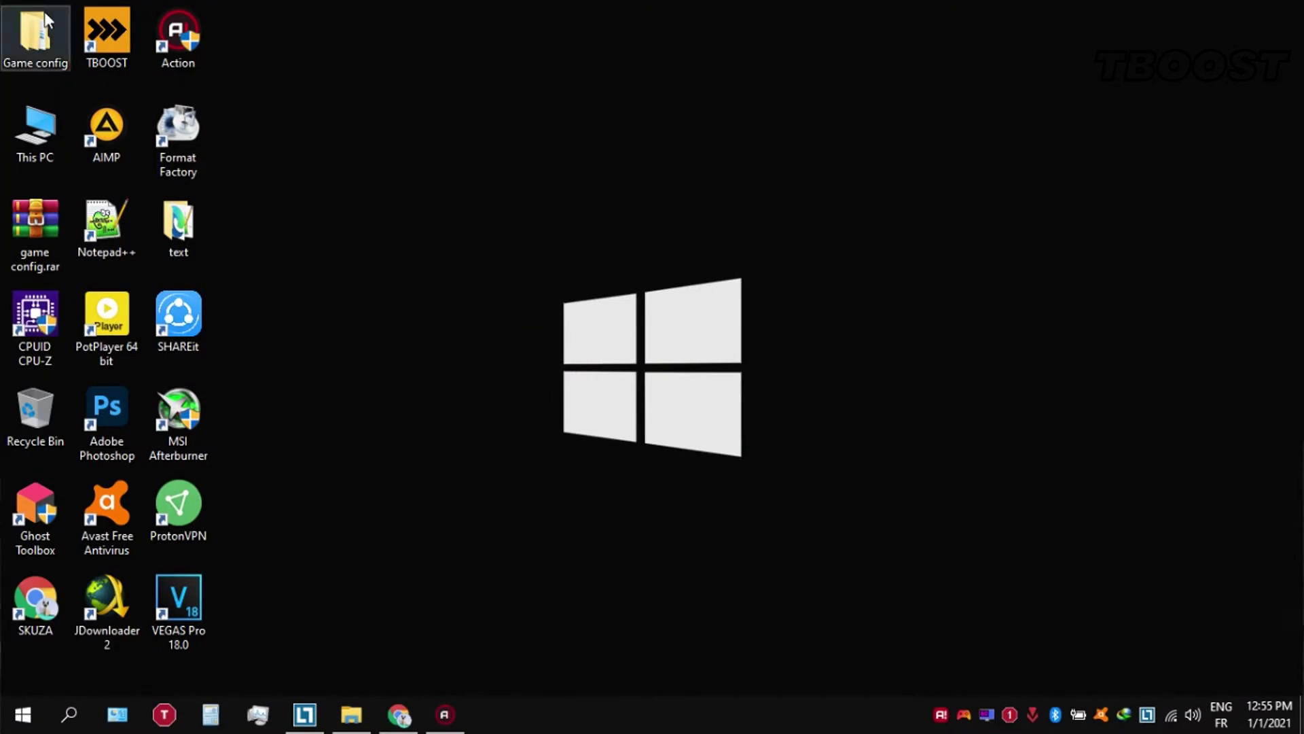
Open the Ultimate Performance command text file from Game config\Optimizations
double_click(46, 23)
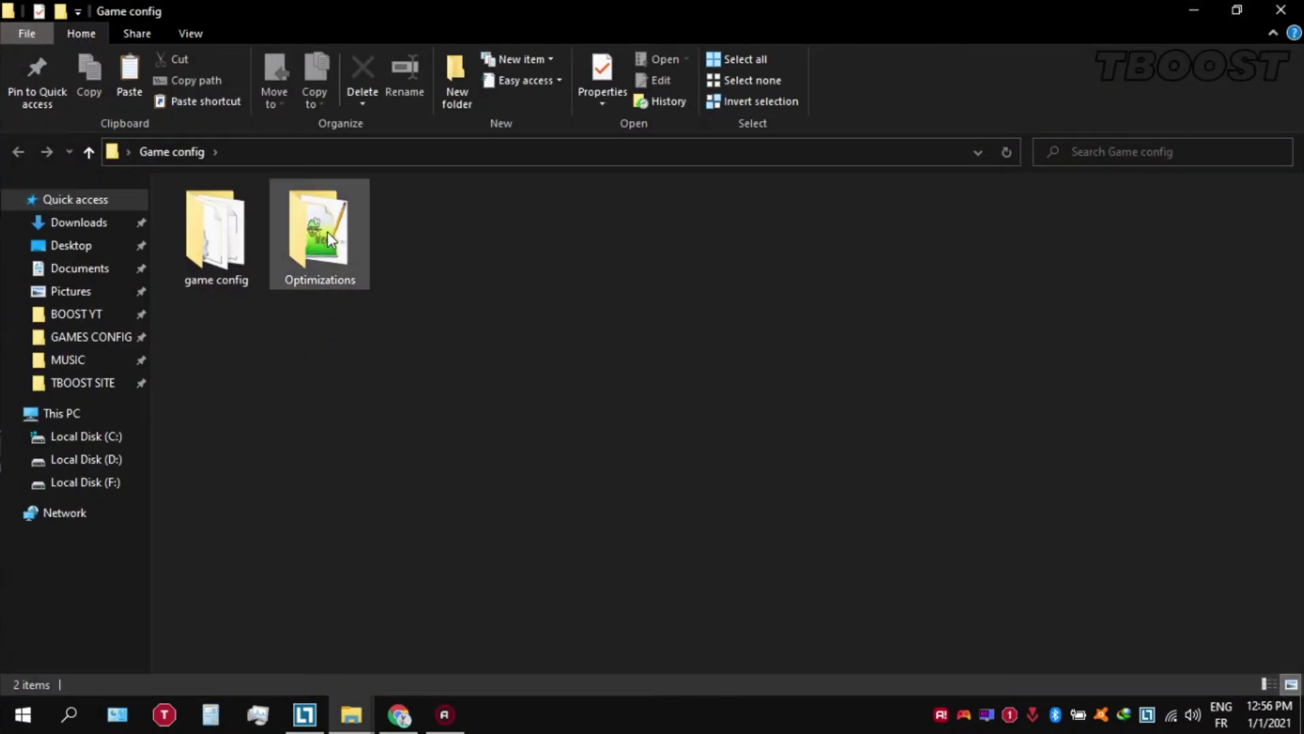
double_click(328, 239)
left_click(327, 239)
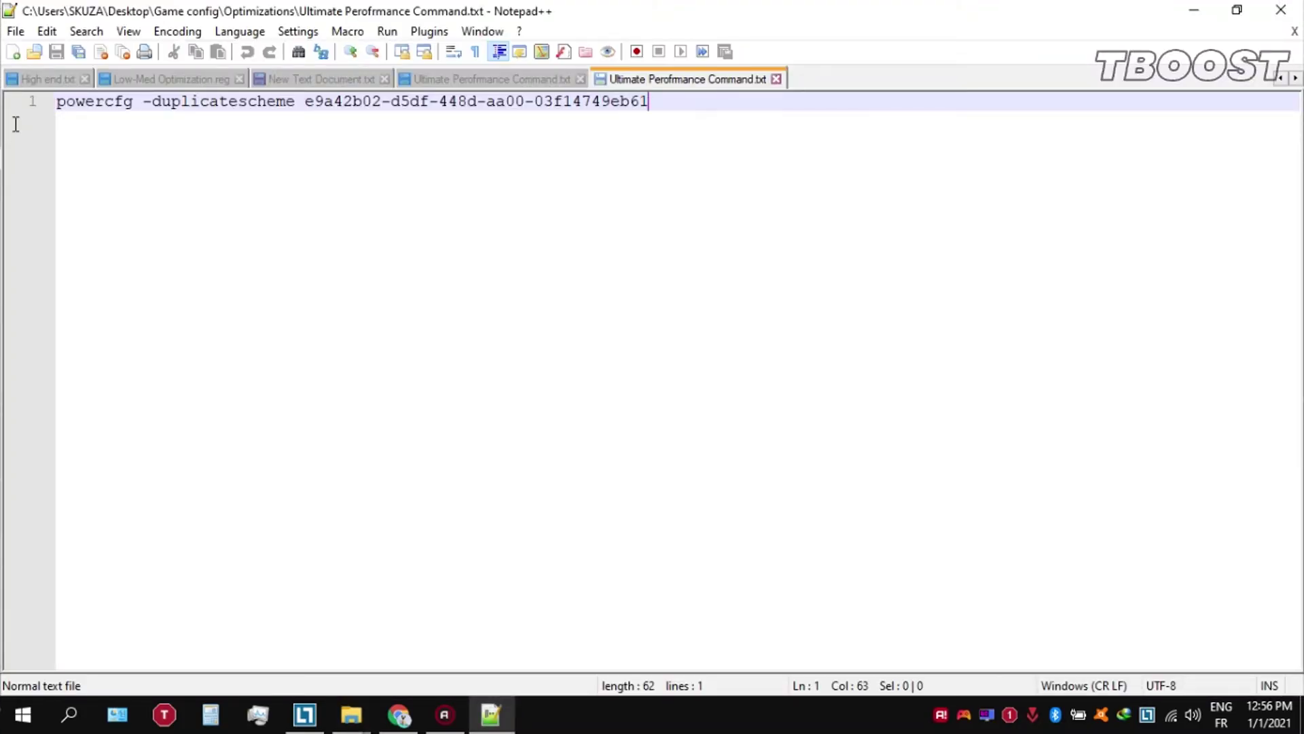
Copy the powercfg -duplicatescheme command line and search Windows for cmd
left_click(44, 101)
right_click(151, 102)
left_click(323, 133)
key("super")
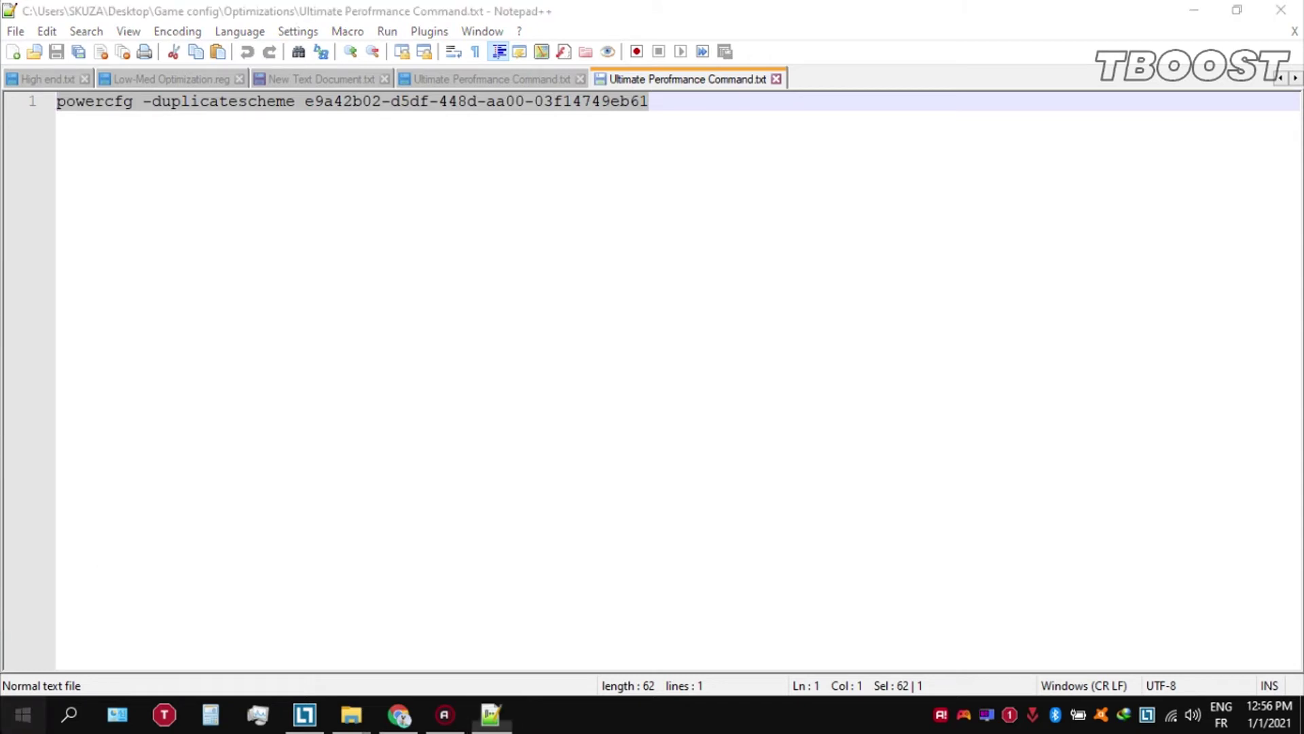
key("super")
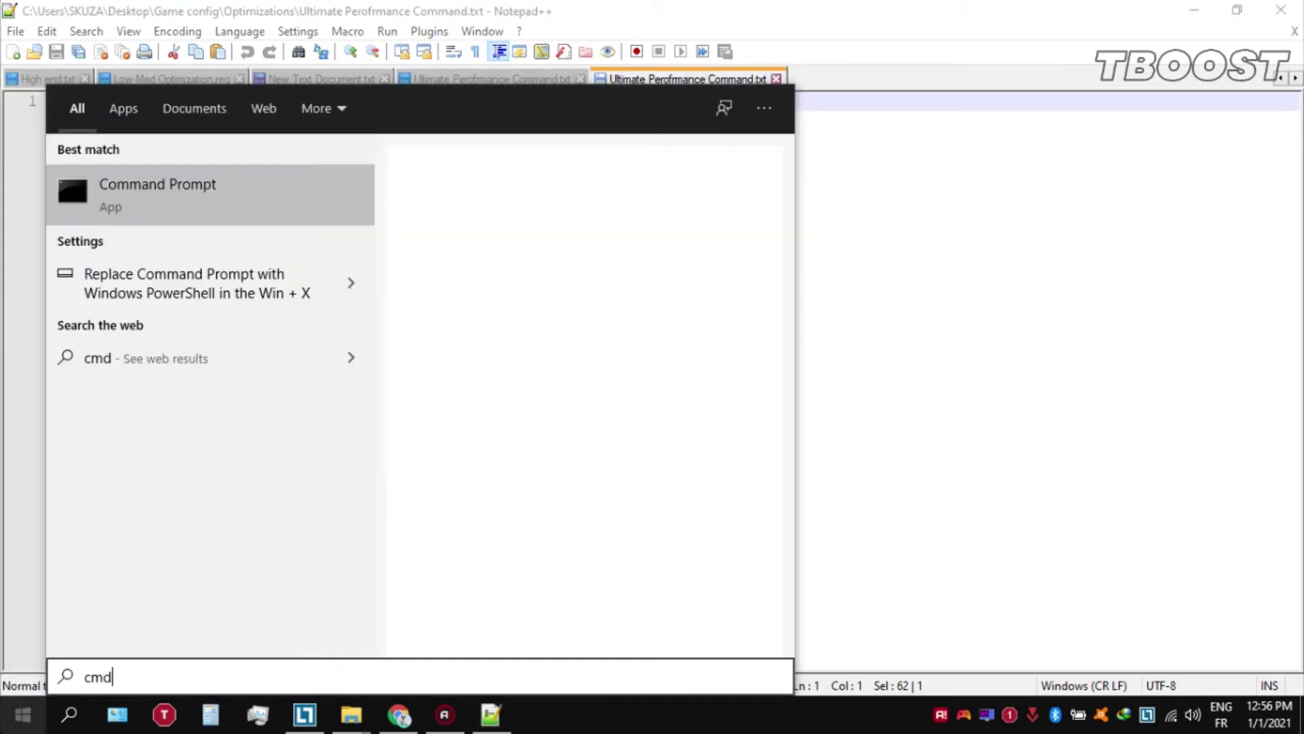
Paste the powercfg command into an administrator Command Prompt
right_click(194, 192)
left_click(304, 203)
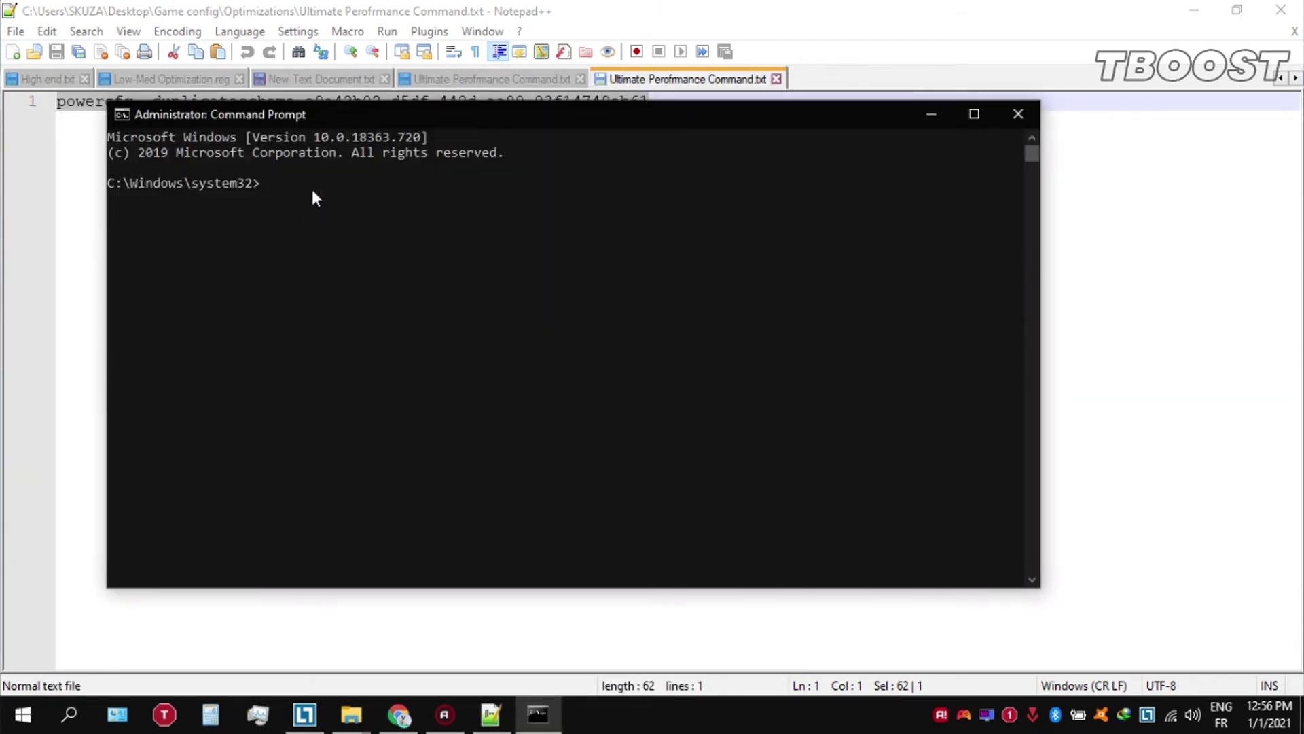
right_click(325, 117)
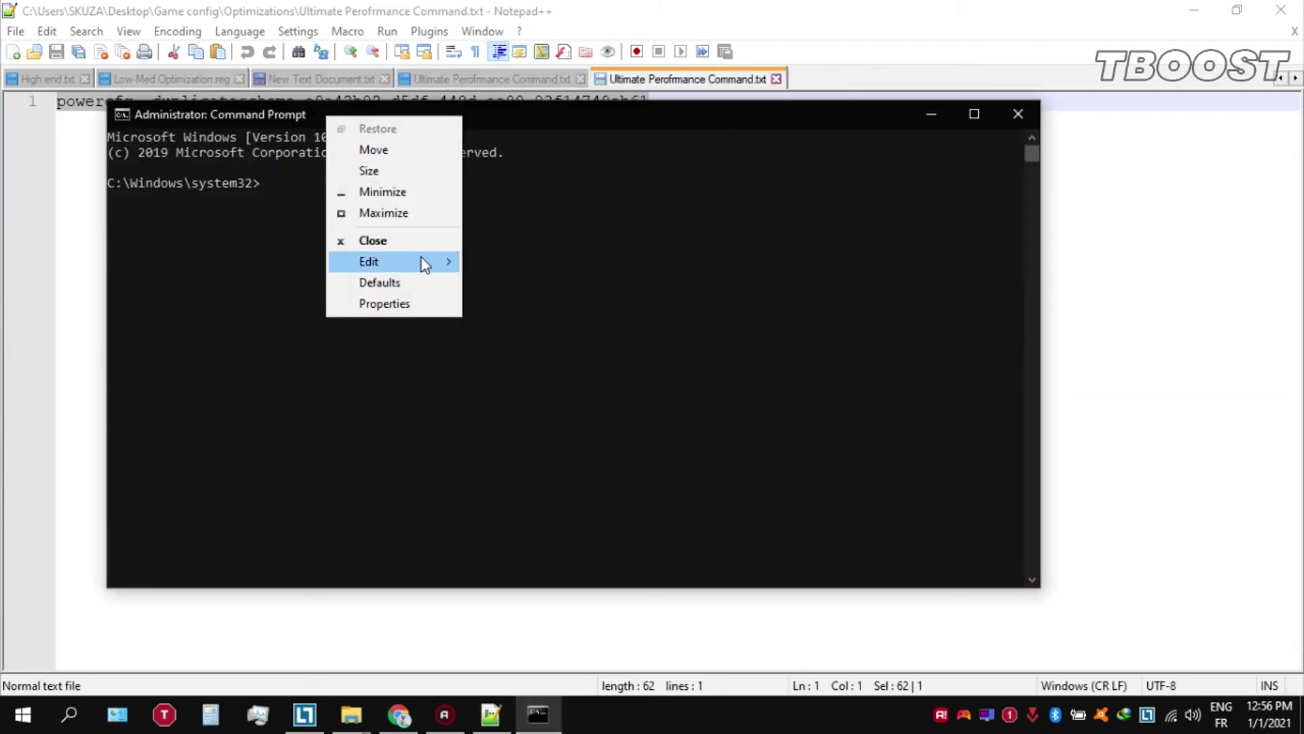
mouse_move(421, 261)
left_click(525, 306)
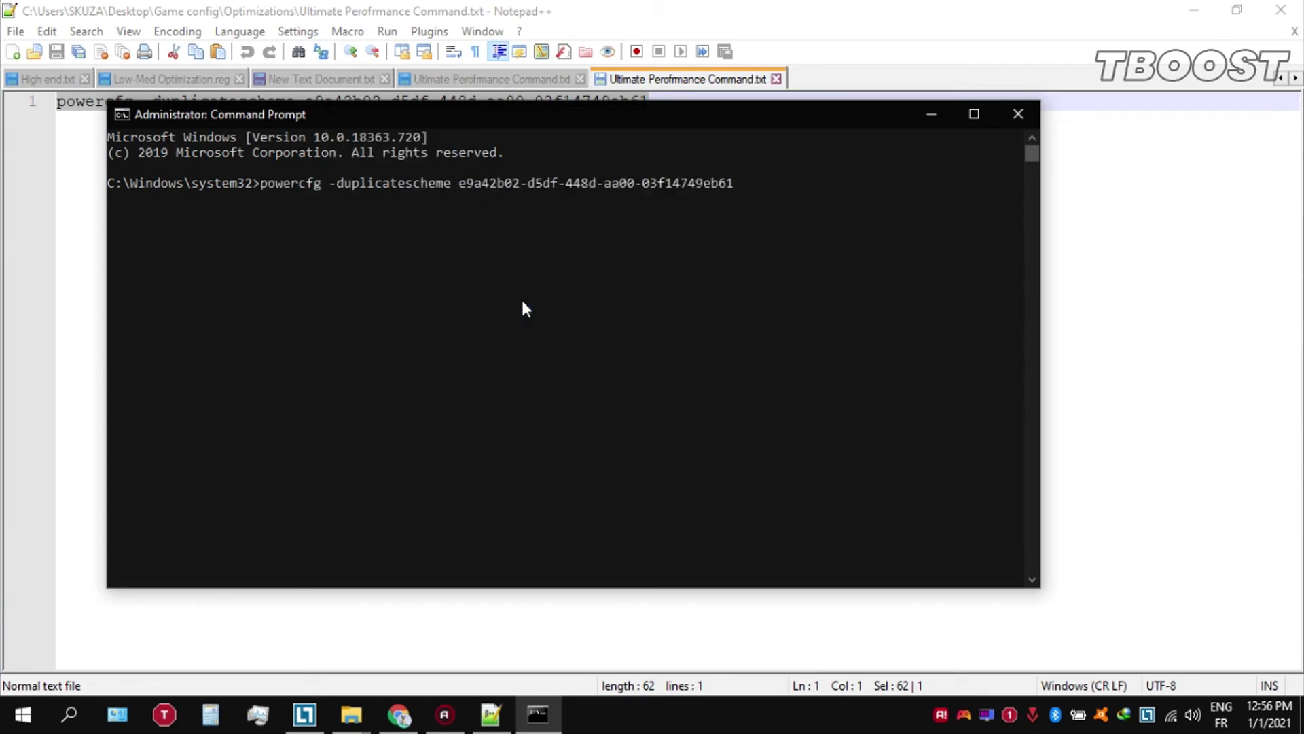
Run it to add the Ultimate Performance plan, then check Power Options
key("Return")
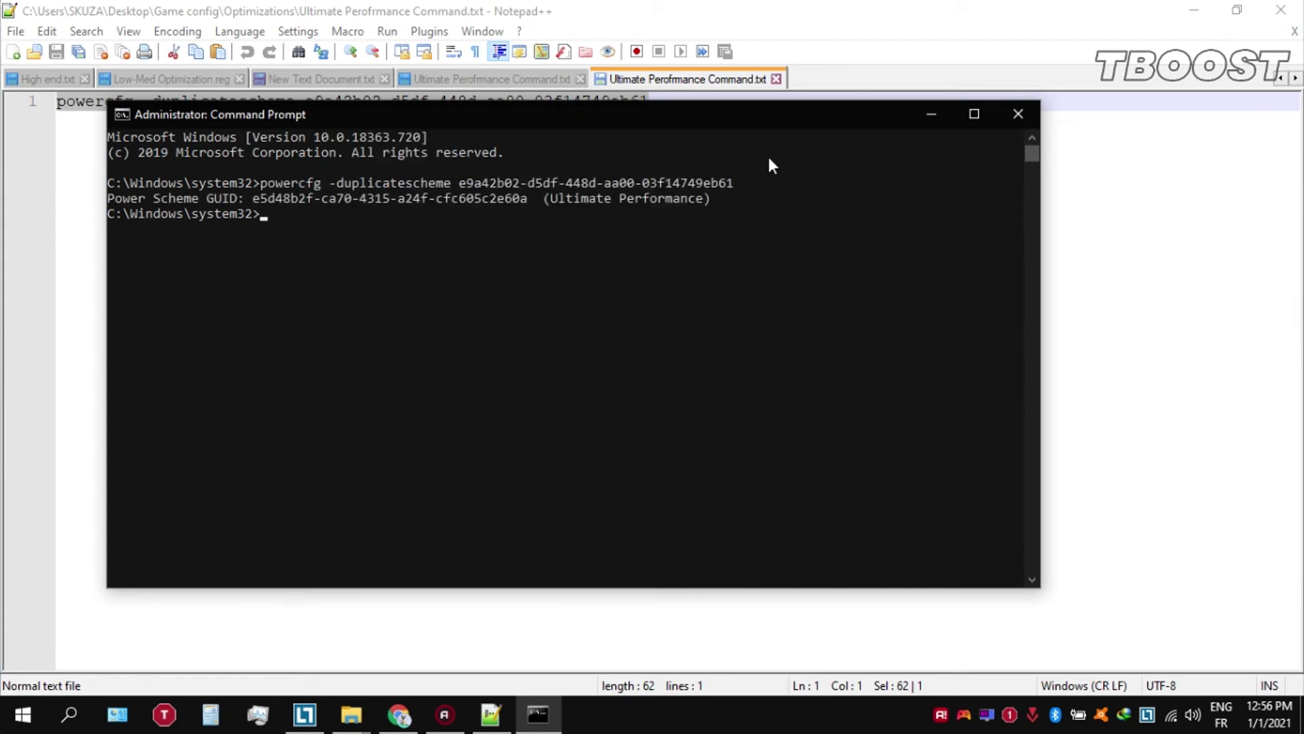
left_click(1019, 114)
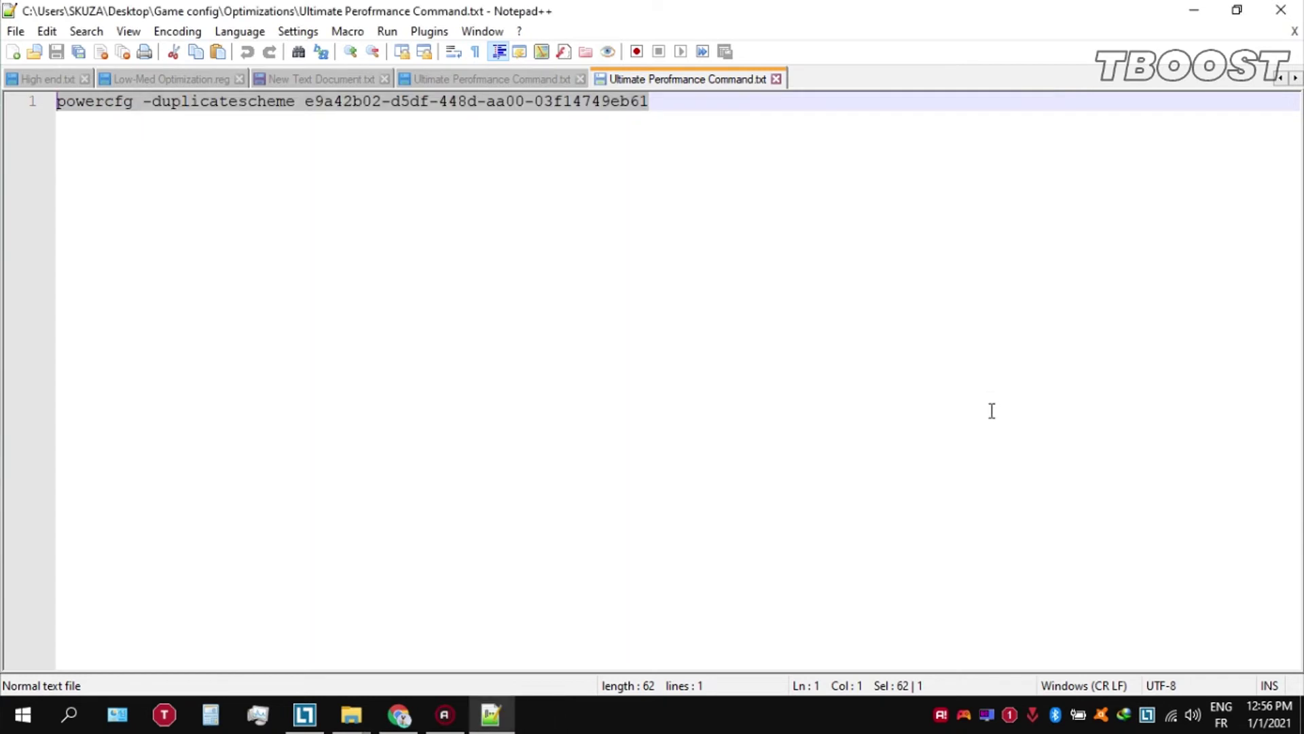
right_click(1078, 715)
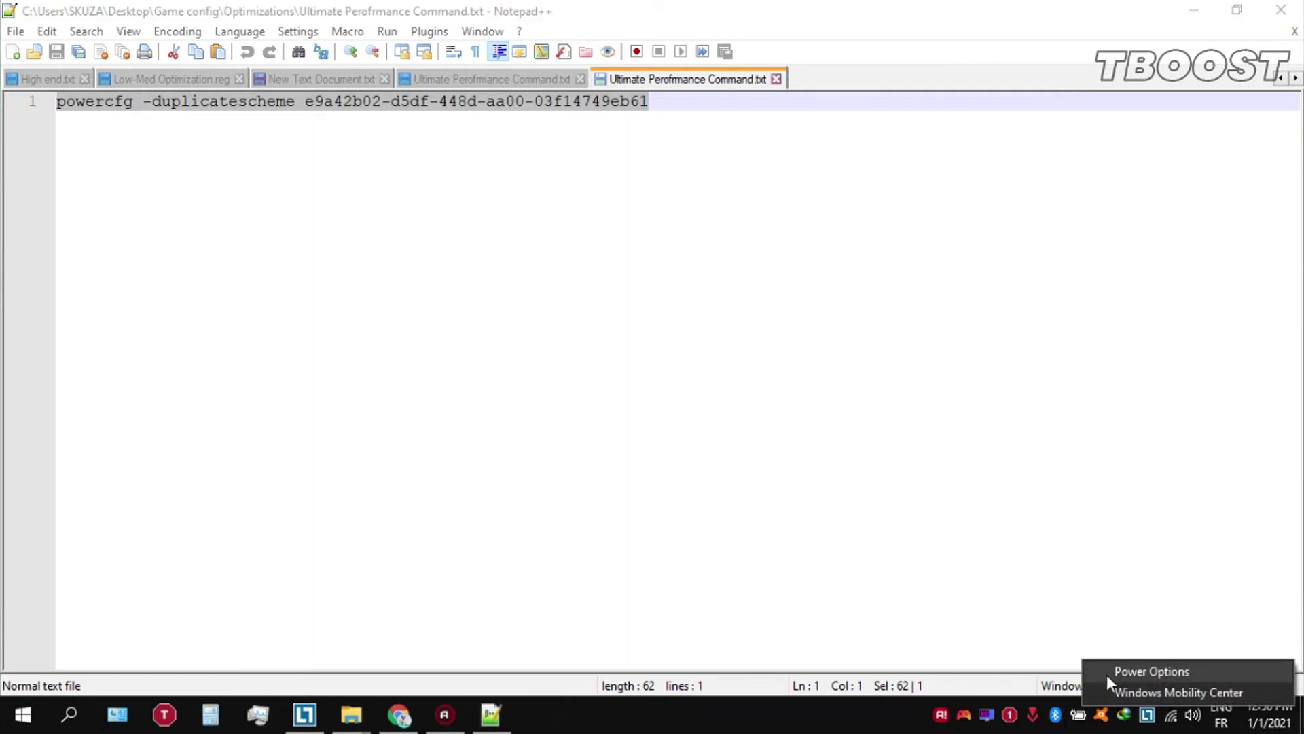
left_click(1106, 675)
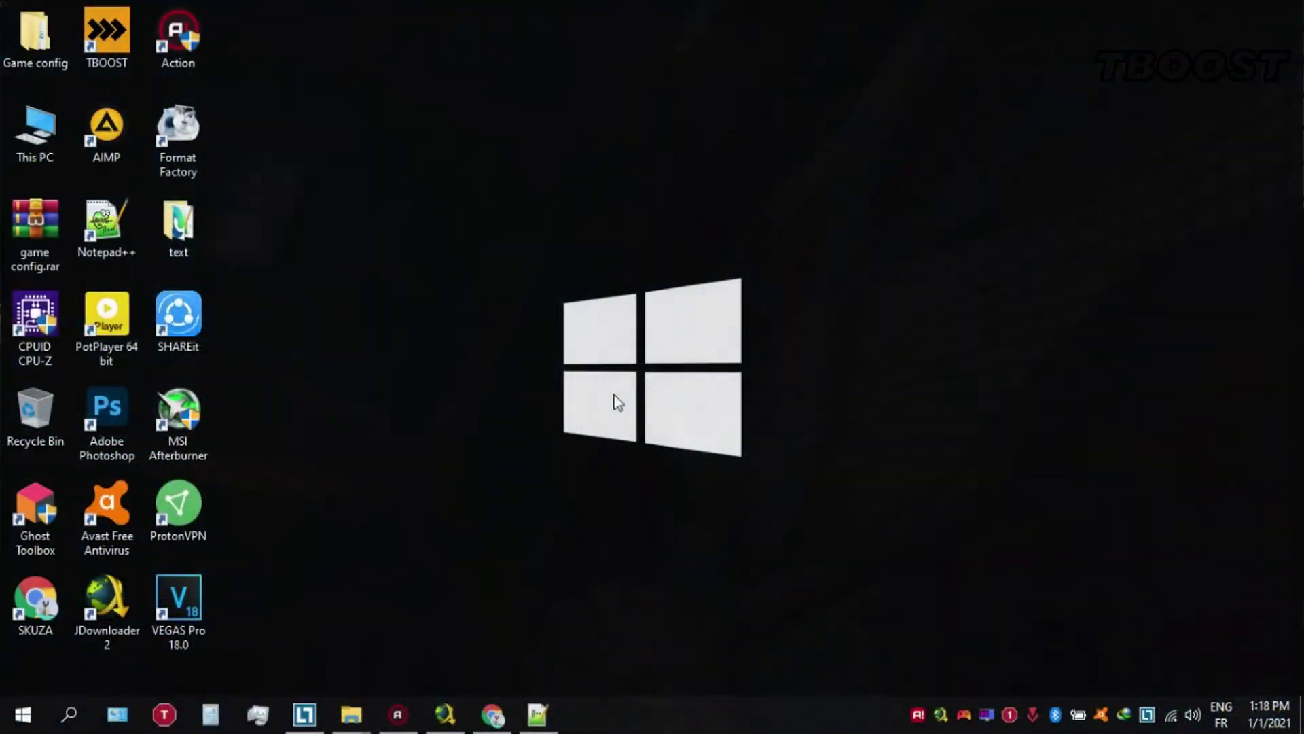
Open Game config\Optimizations\Reg Optimization Fixes and select the five .reg files
double_click(26, 46)
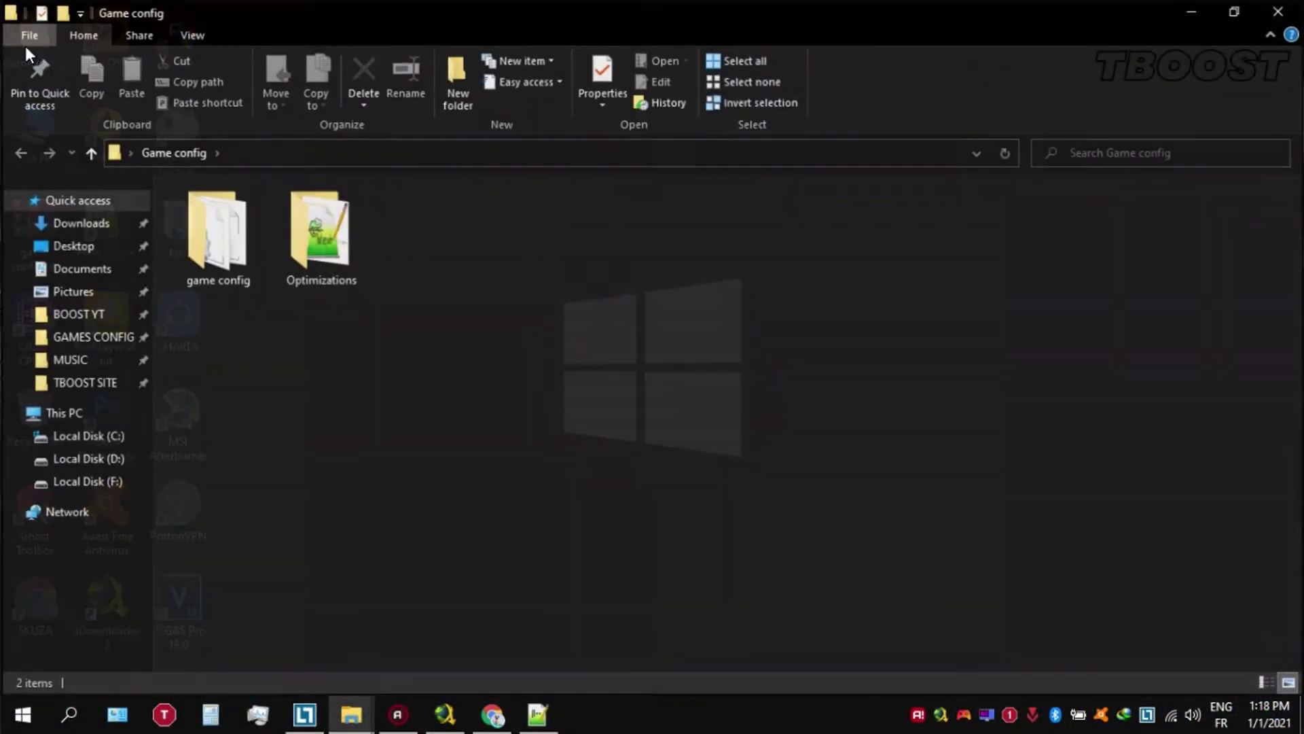
double_click(331, 219)
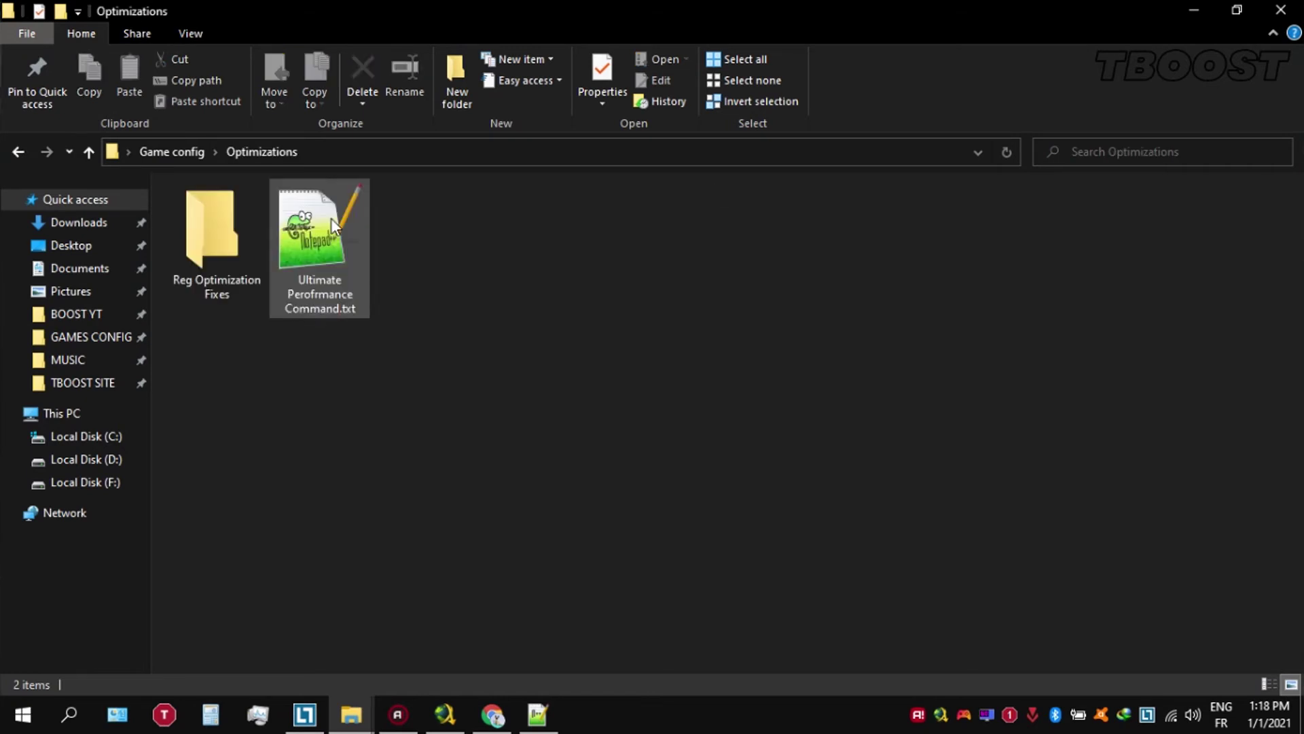
double_click(231, 241)
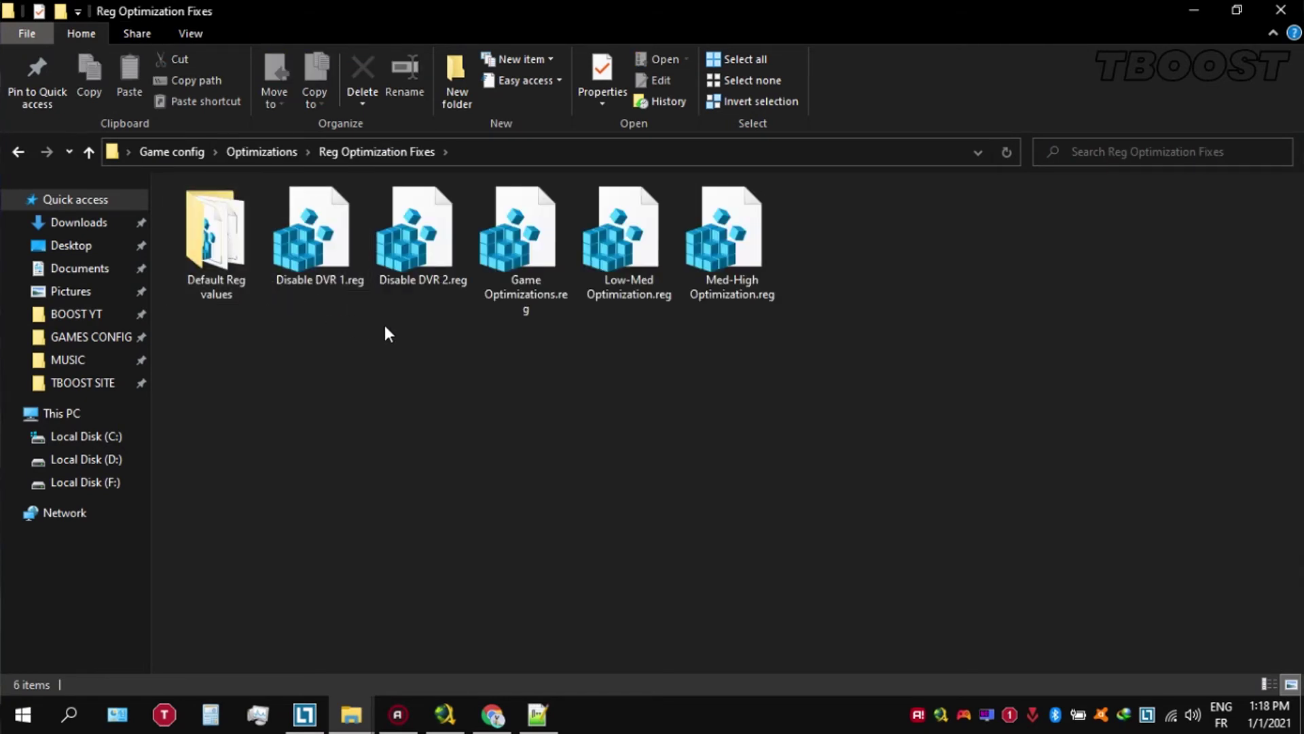
left_click_drag(328, 316, 781, 212)
Merge Disable DVR 1.reg and Disable DVR 2.reg into the registry
double_click(327, 251)
key("Return")
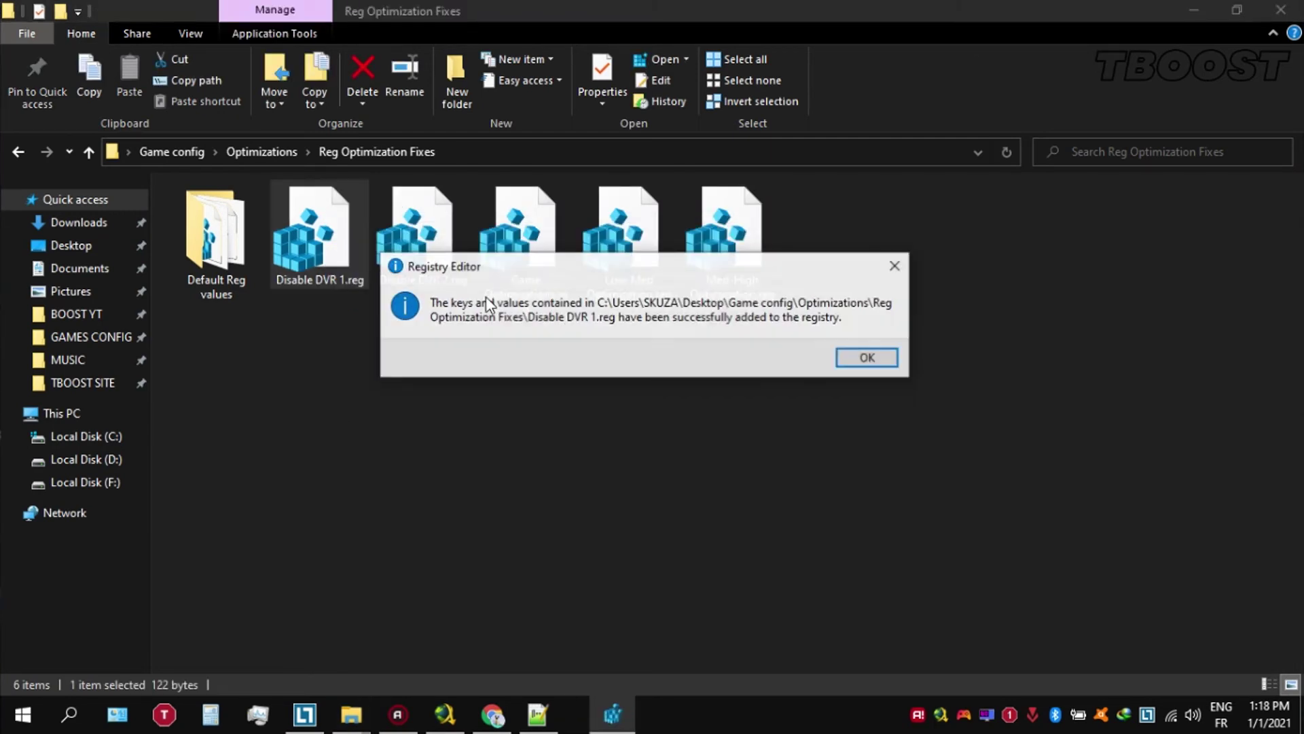
key("Return")
double_click(448, 265)
left_click(788, 387)
key("Return")
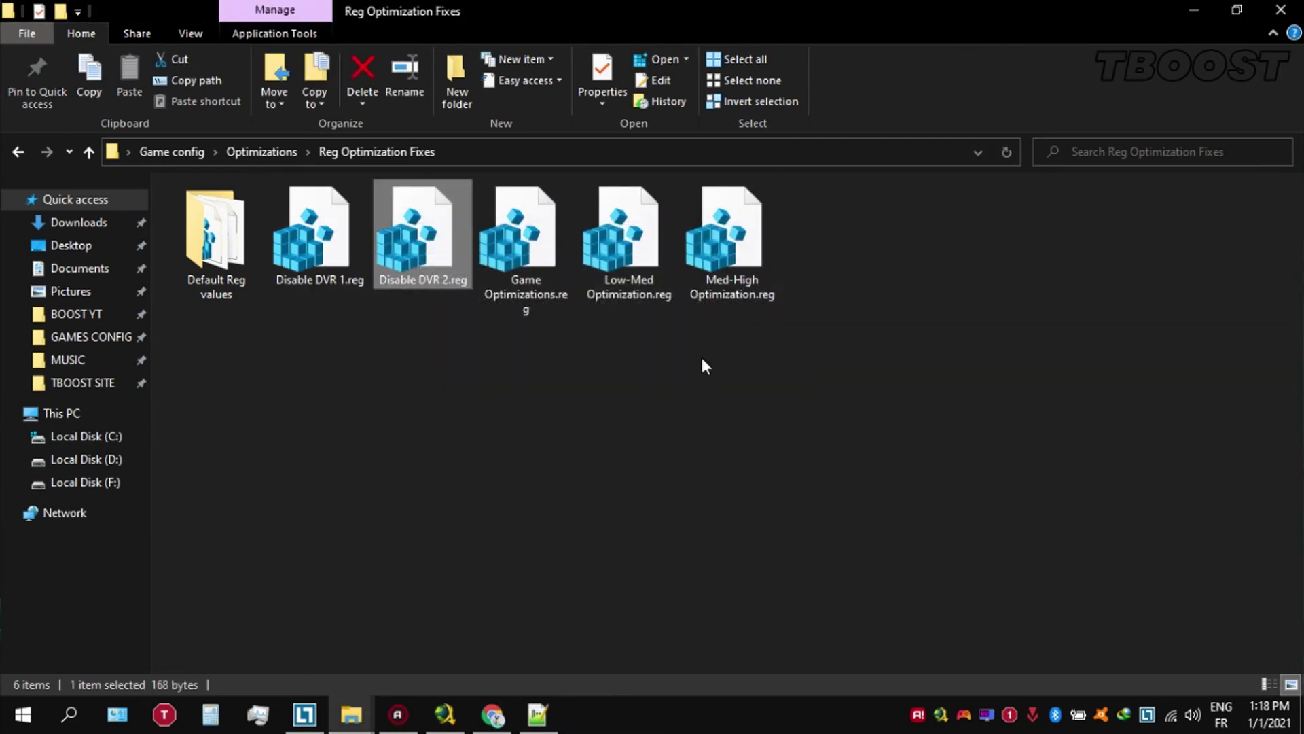
Merge Game Optimizations.reg and Low-Med Optimization.reg into the registry
left_click(547, 264)
double_click(548, 262)
left_click(790, 385)
key("Return")
left_click(661, 277)
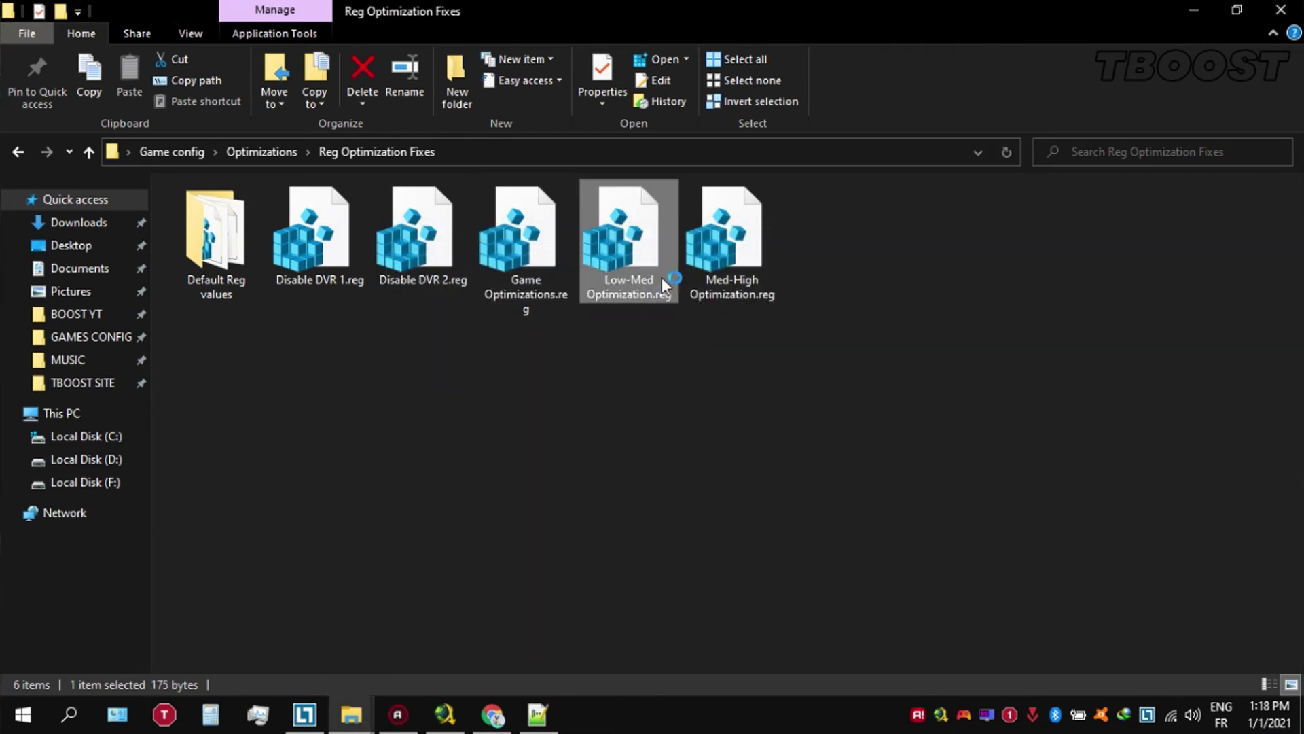
double_click(662, 277)
left_click(798, 386)
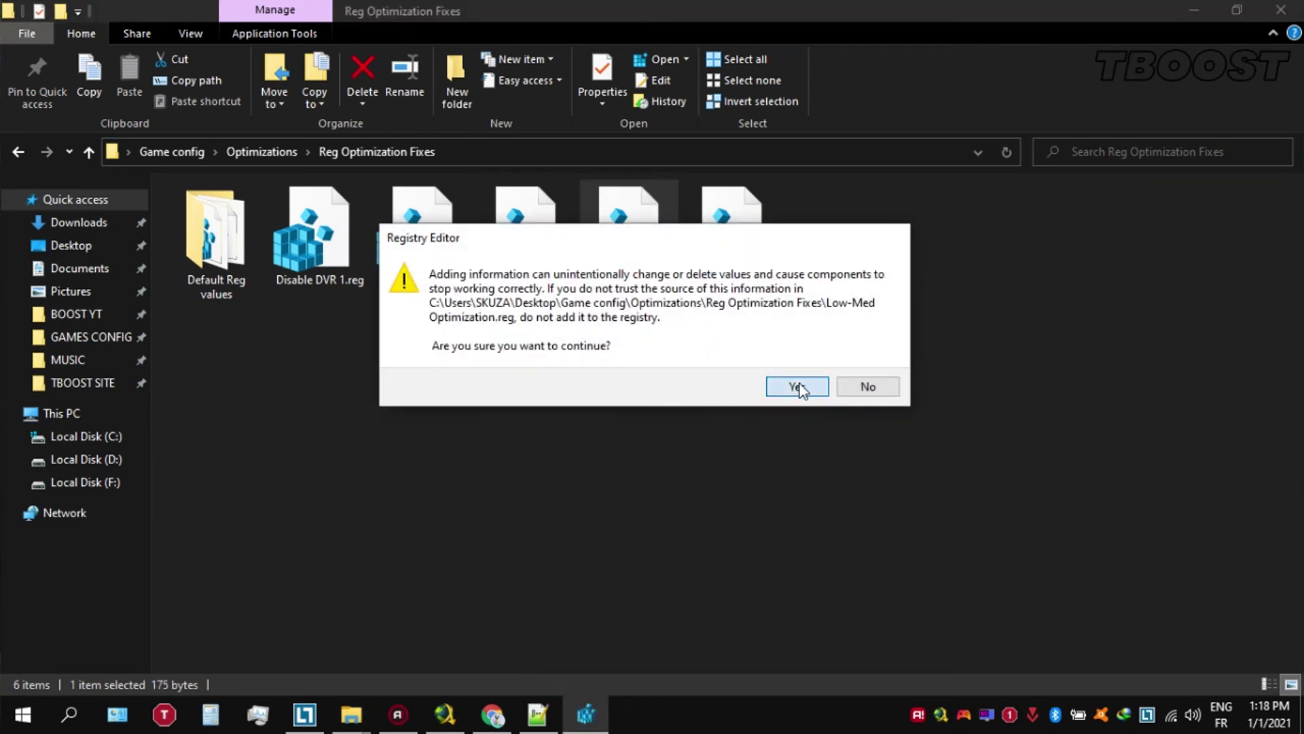
left_click(843, 356)
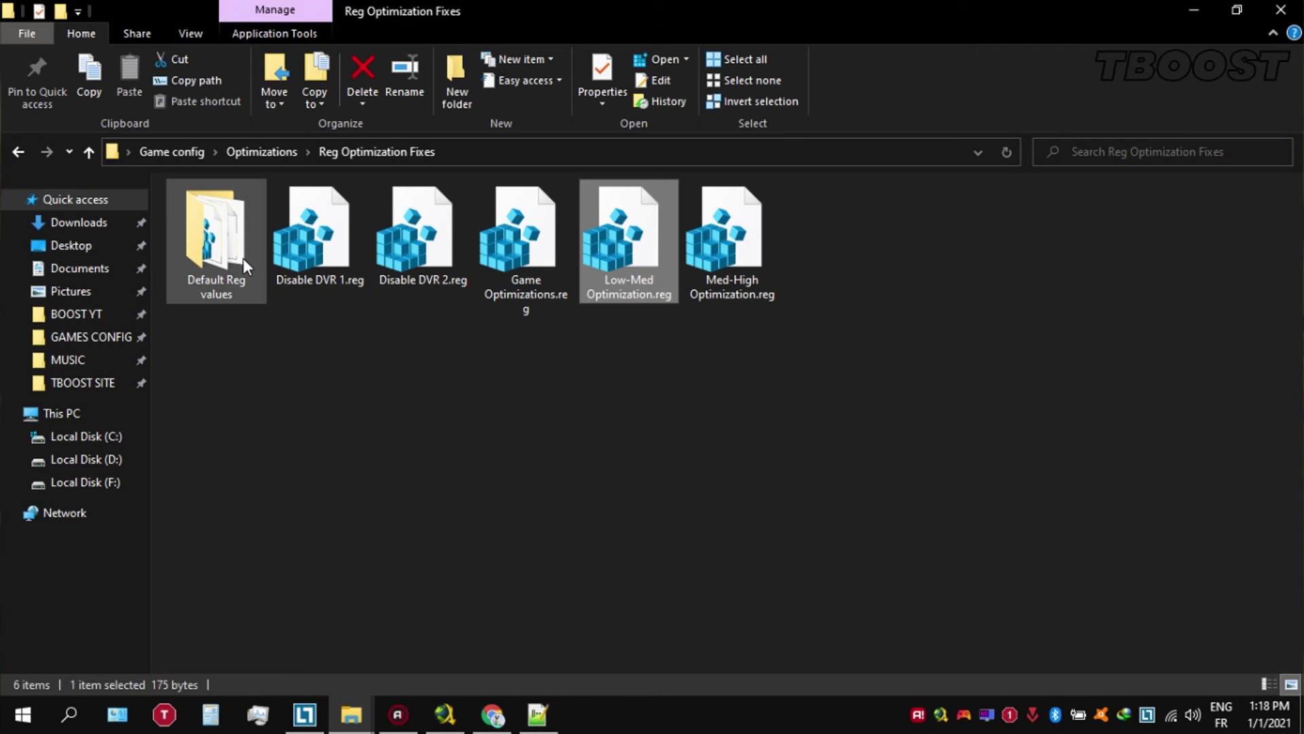
double_click(216, 245)
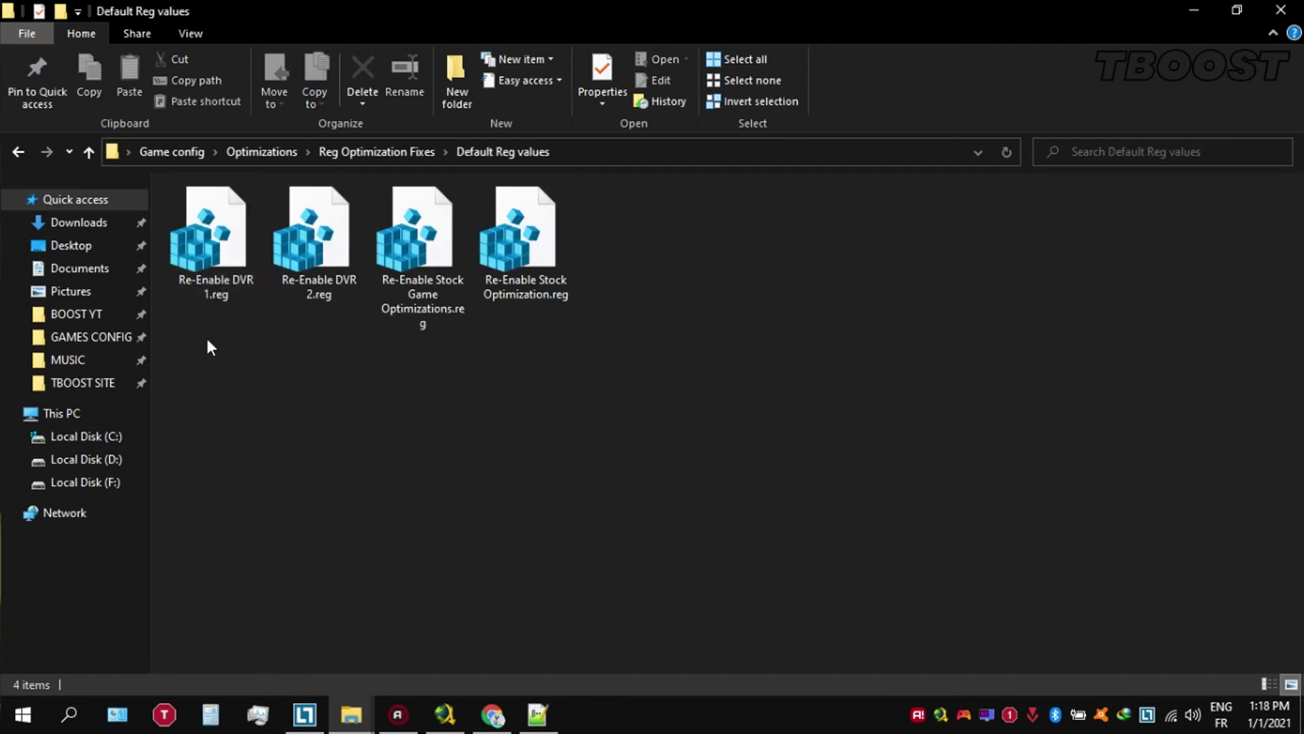
left_click_drag(205, 336, 588, 202)
left_click_drag(616, 207, 604, 220)
left_click(378, 152)
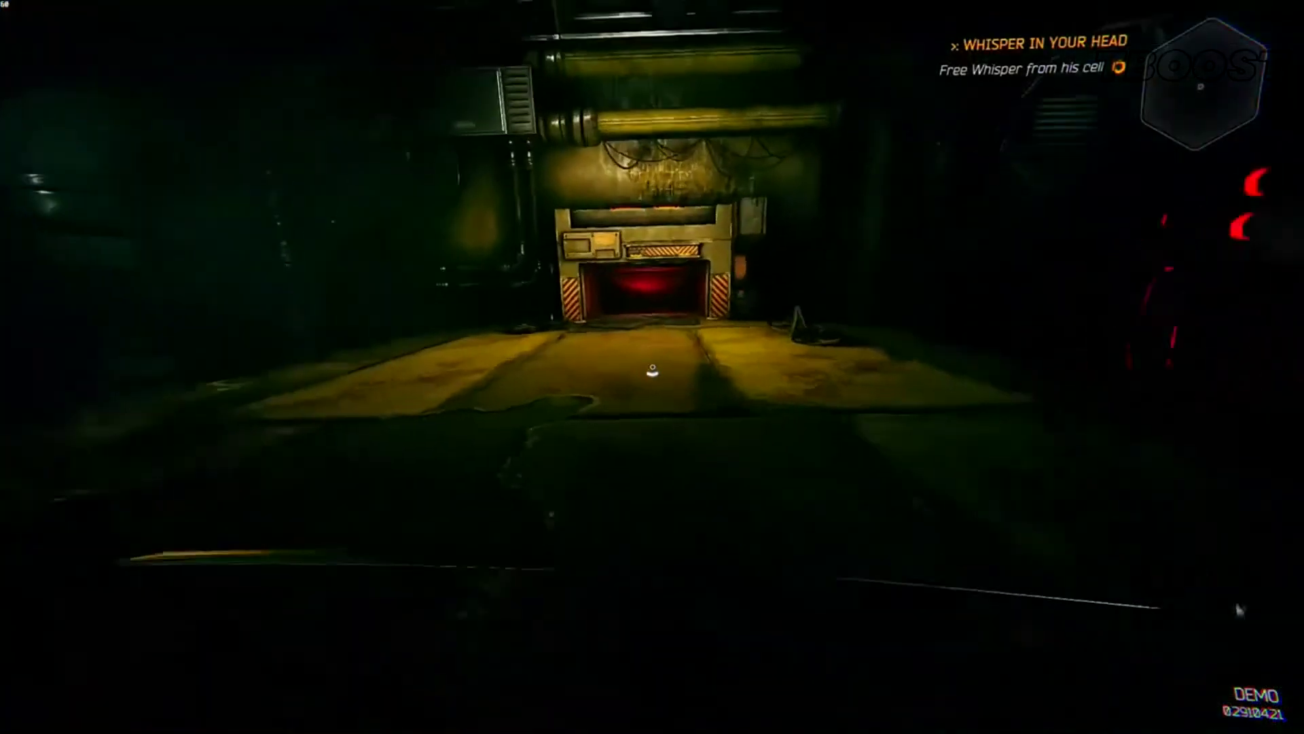